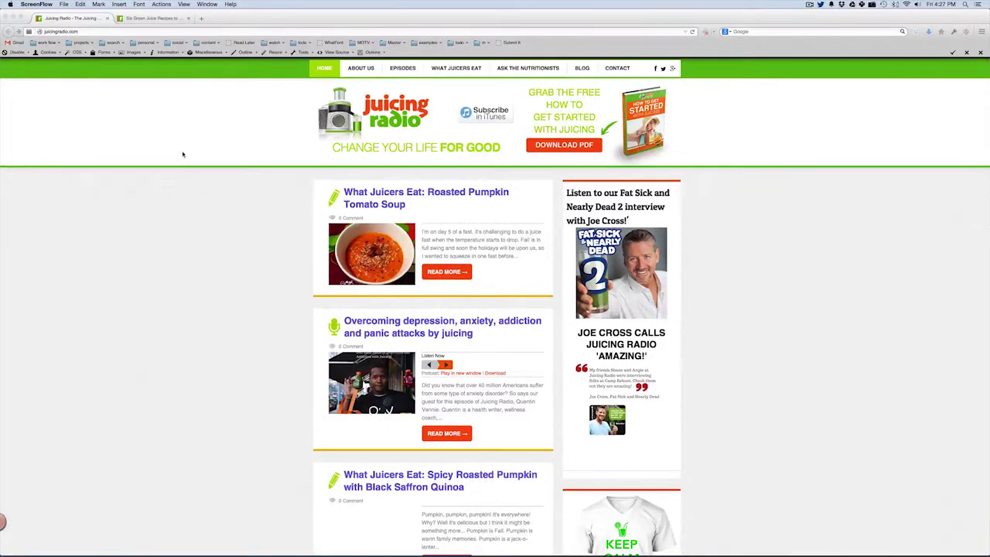
Look over the Juicing Radio home page from the header down to the footer and back.
scroll(216, 239, "down", 10)
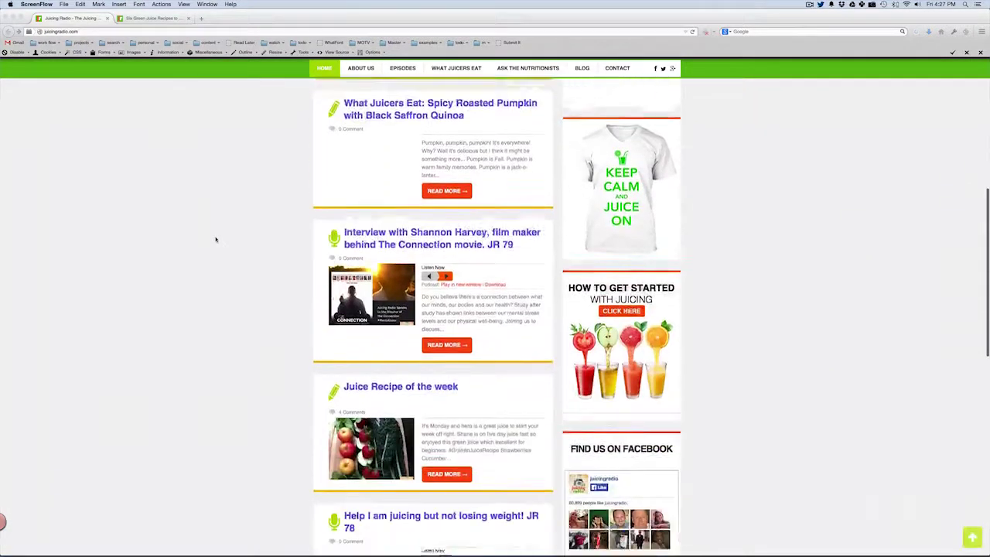
scroll(283, 338, "down", 8)
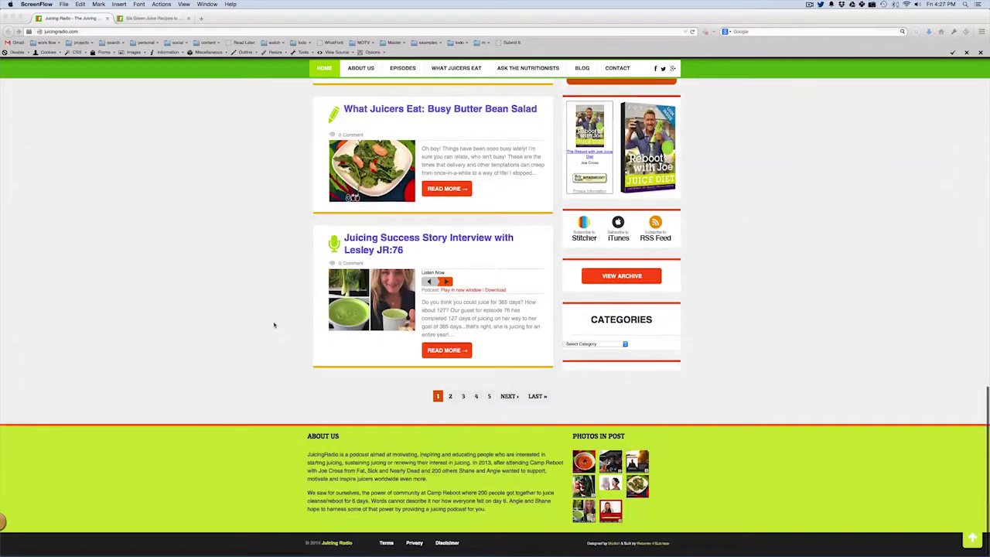
scroll(273, 325, "up", 18)
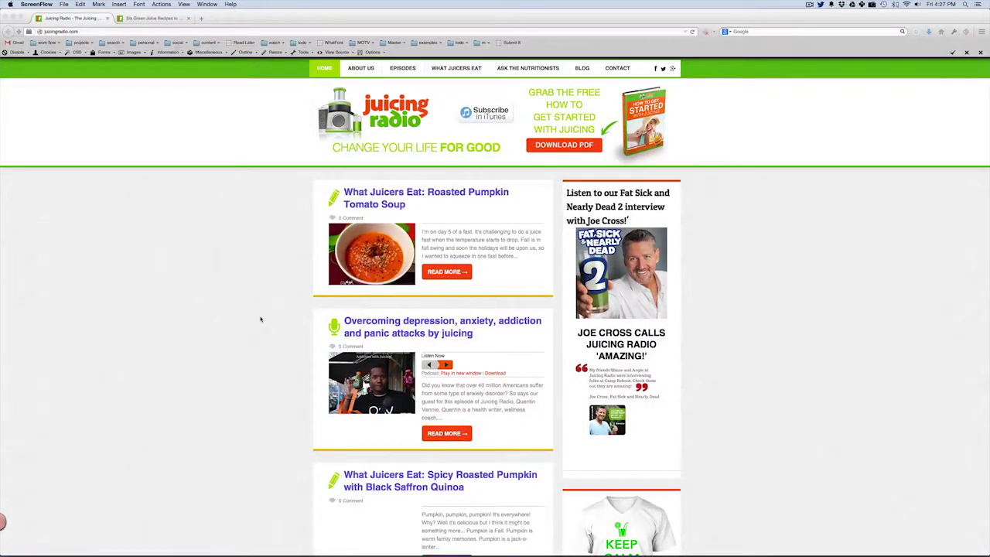
Resize the Juicing Radio browser window to half the screen, beside the Google Analytics Landing Pages report.
left_click(21, 17)
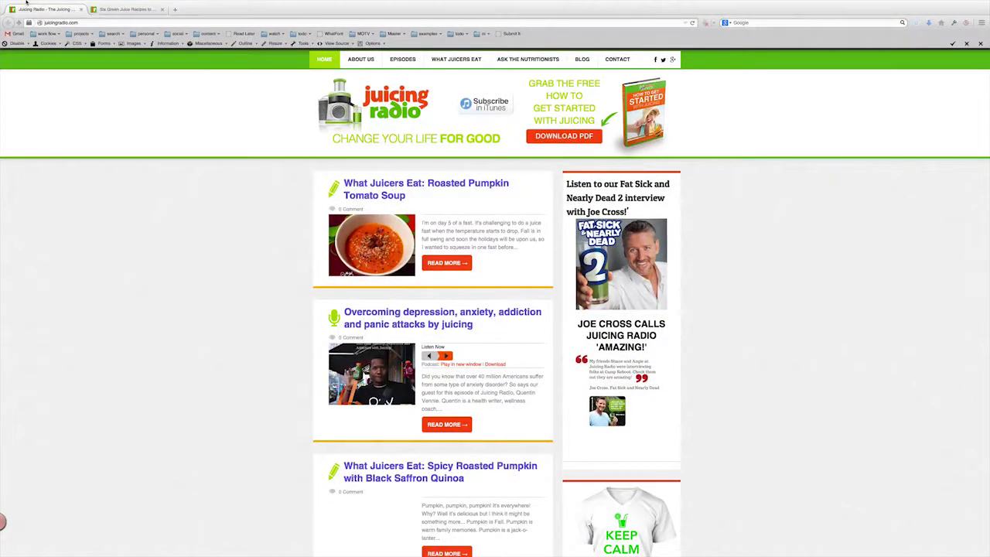
left_click(30, 4)
key("Escape")
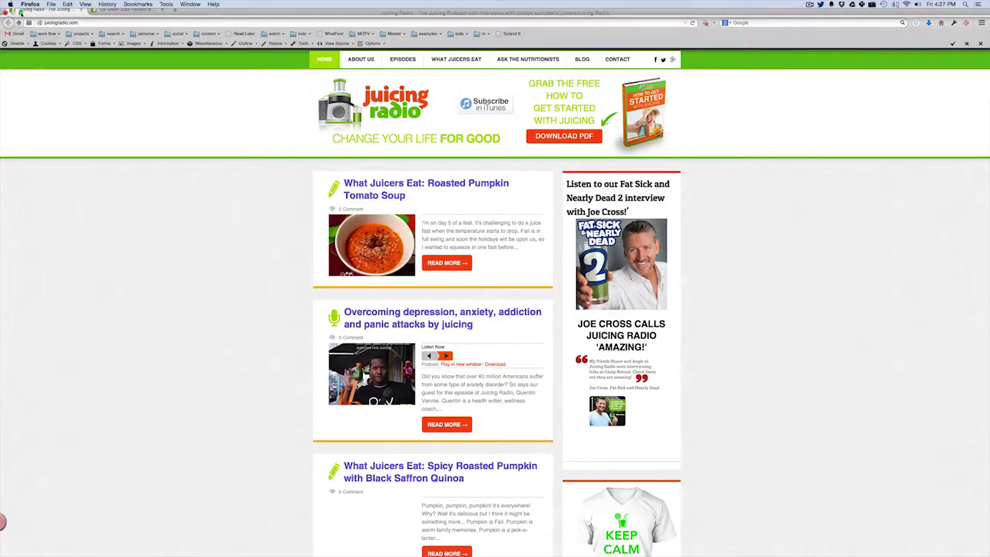
left_click(21, 13)
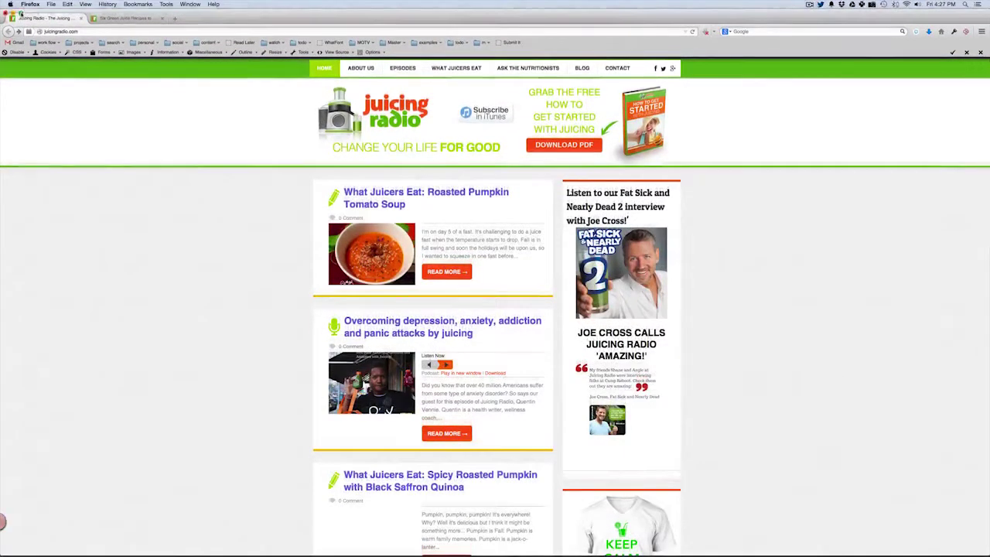
key("super+alt+Left")
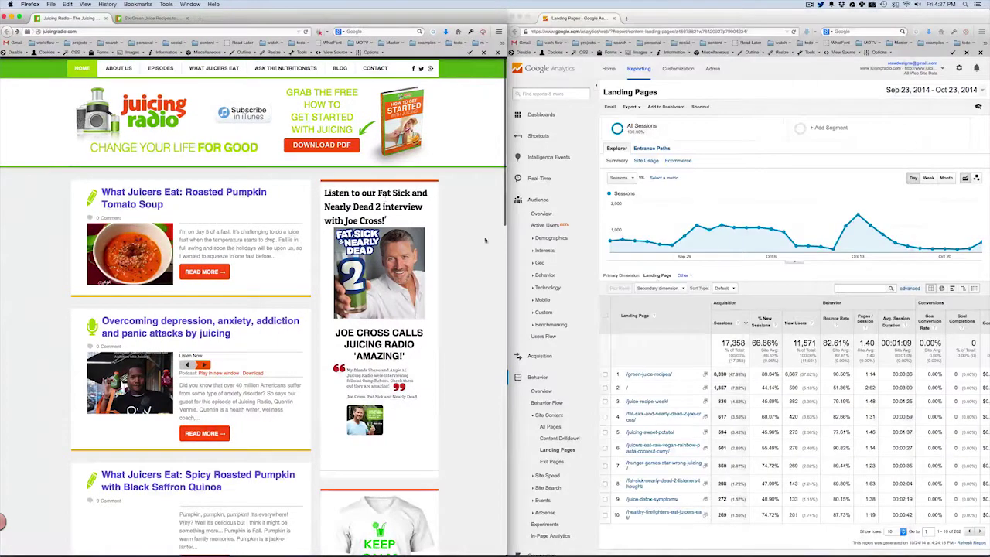
Bring up the beginning of the Six Green Juice Recipes post beside the Landing Pages report.
left_click(579, 154)
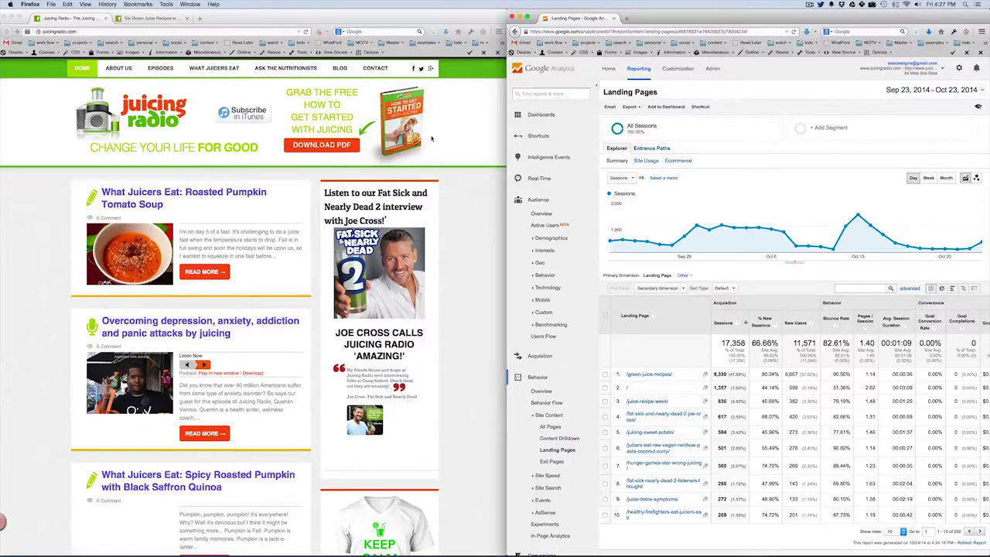
left_click(159, 17)
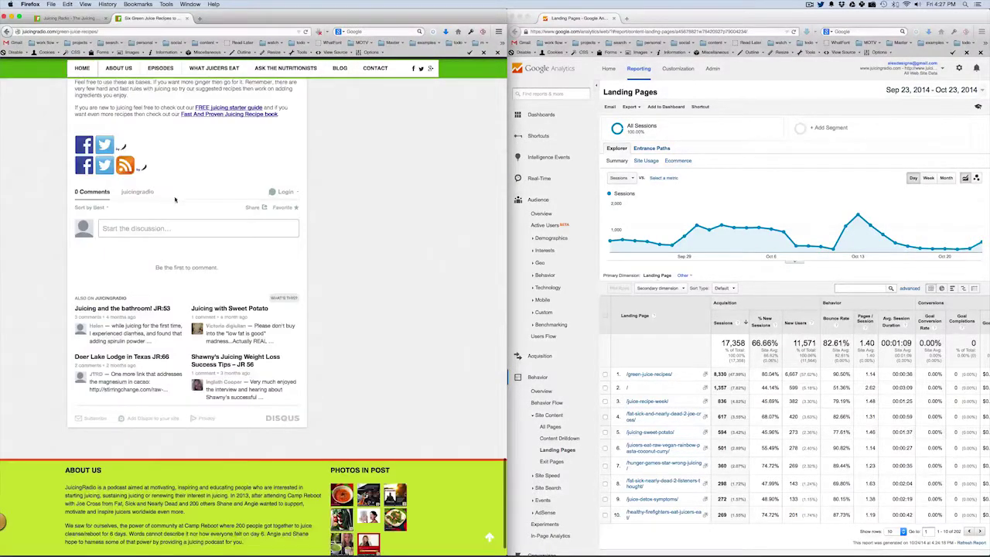
scroll(177, 194, "up", 15)
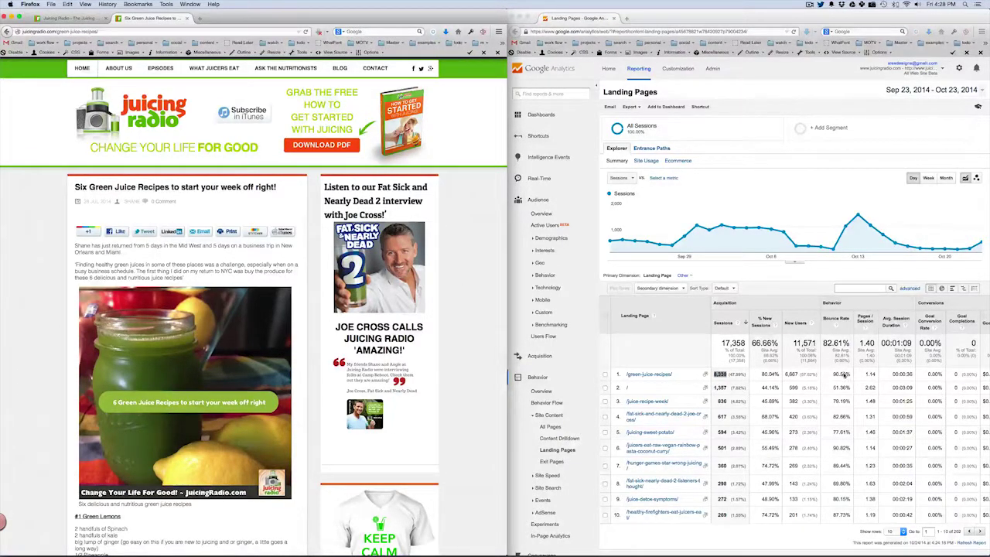
Compare the landing pages' bounce rates, highlighting those of /green-juice-recipes/ and the home page.
left_click_drag(851, 374, 834, 374)
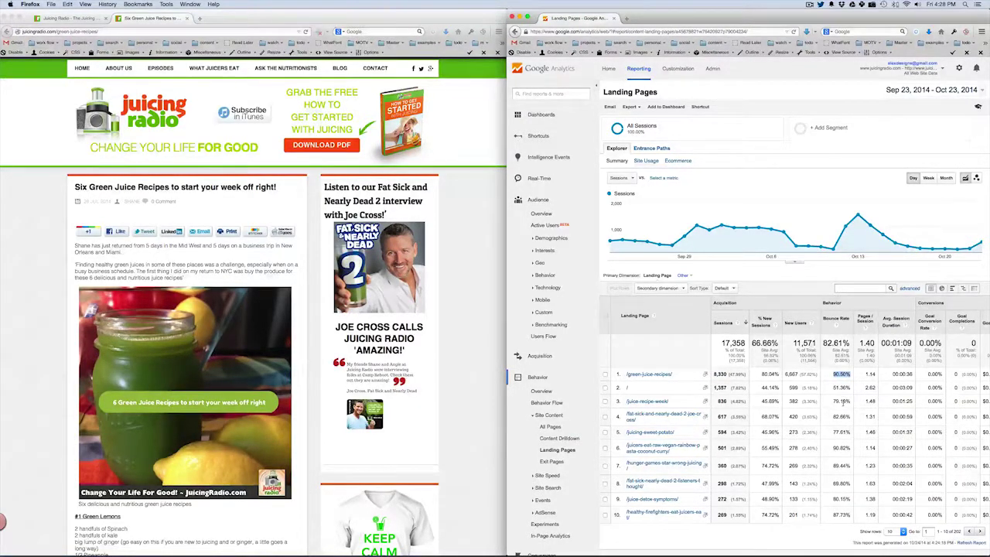
left_click(842, 399)
left_click(841, 416)
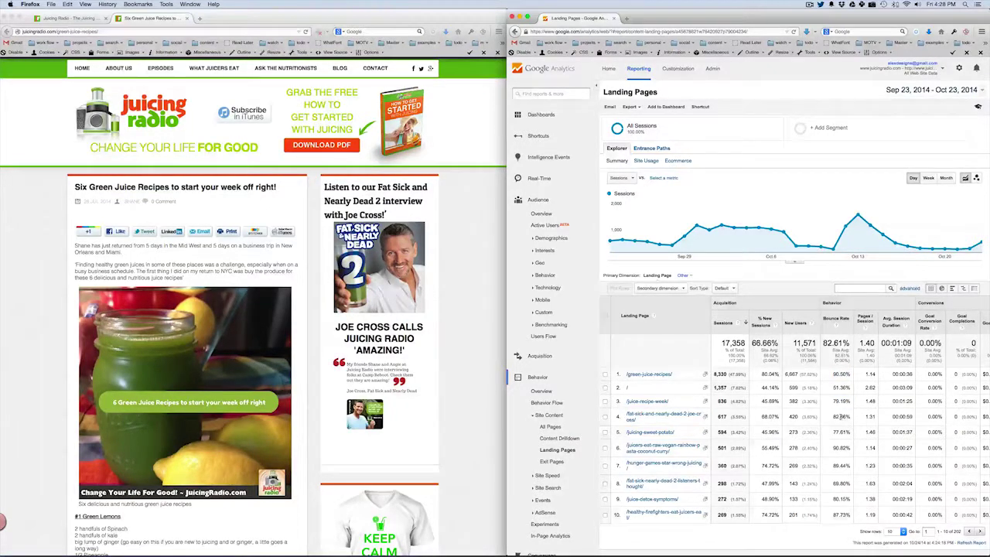
left_click(835, 374)
left_click_drag(832, 388, 857, 387)
left_click(845, 430)
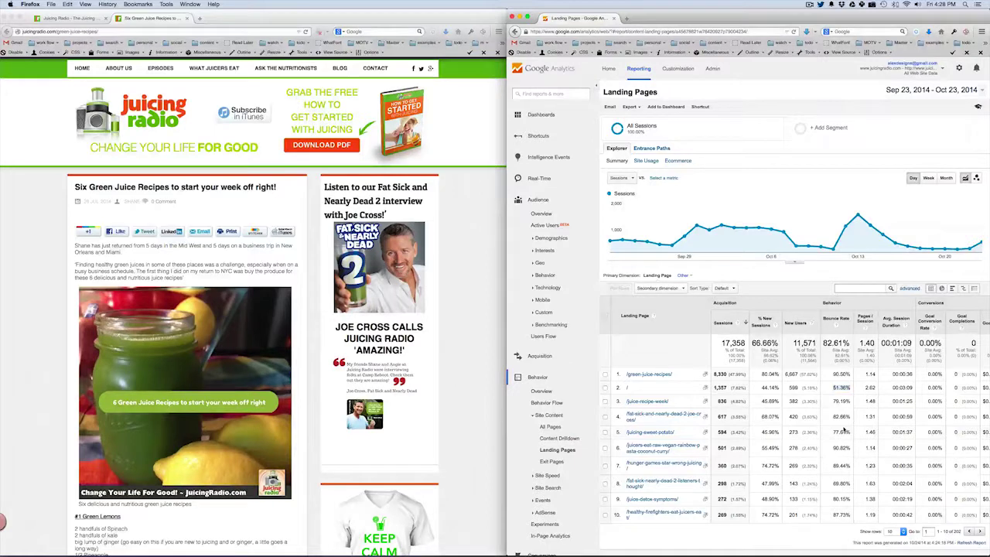
Open the post's How to Get Started with Juicing sidebar offer, highlight its web address and close the page.
left_click(467, 173)
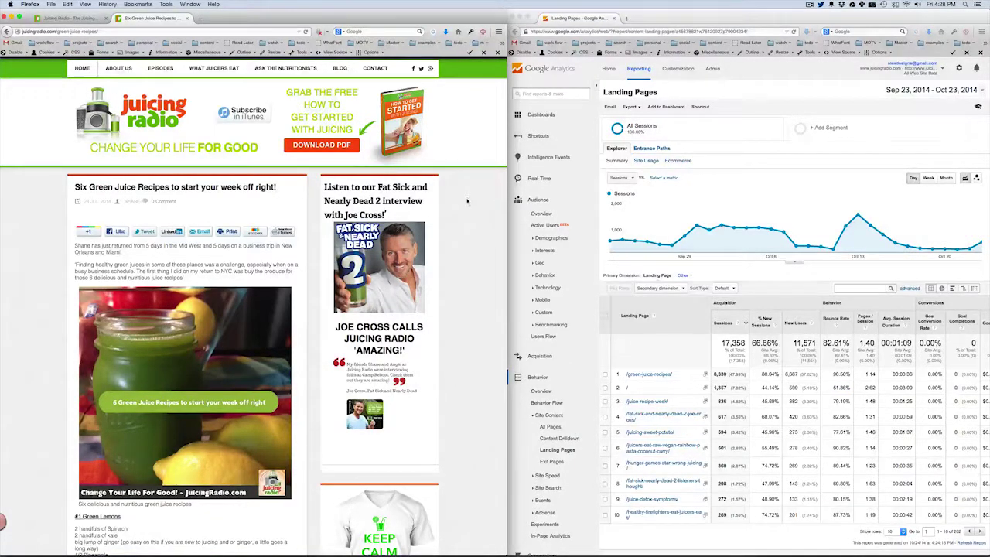
scroll(37, 241, "down", 5)
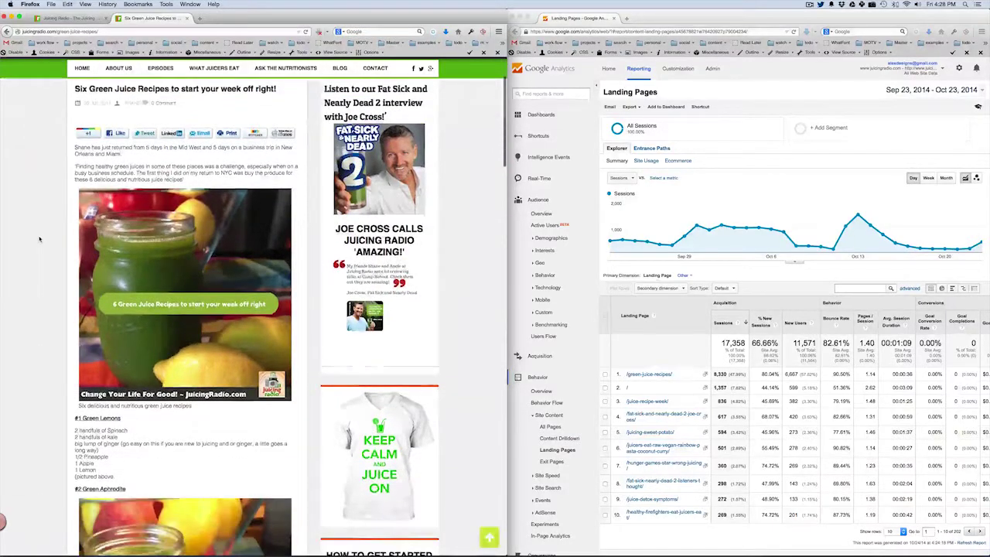
scroll(39, 239, "down", 5)
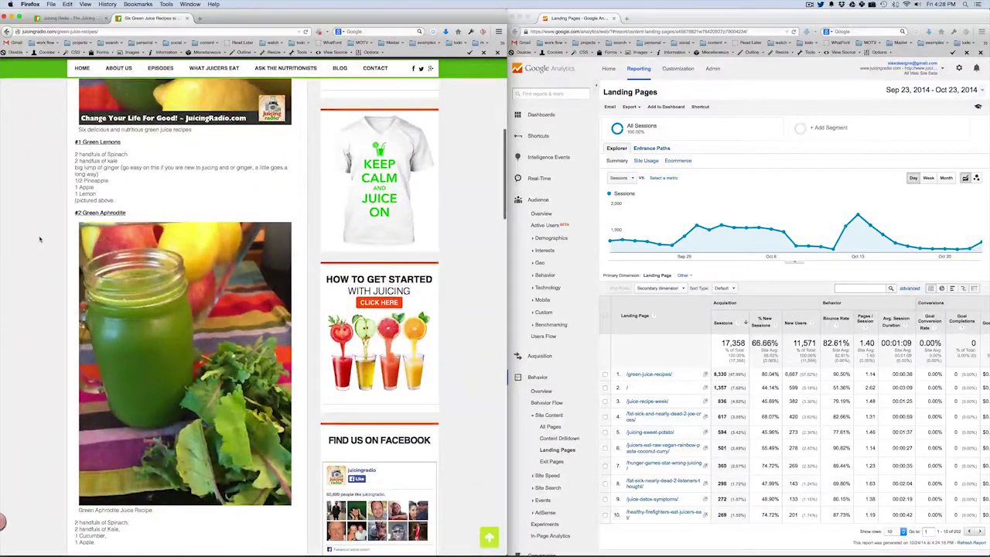
scroll(39, 239, "up", 10)
scroll(40, 238, "down", 9)
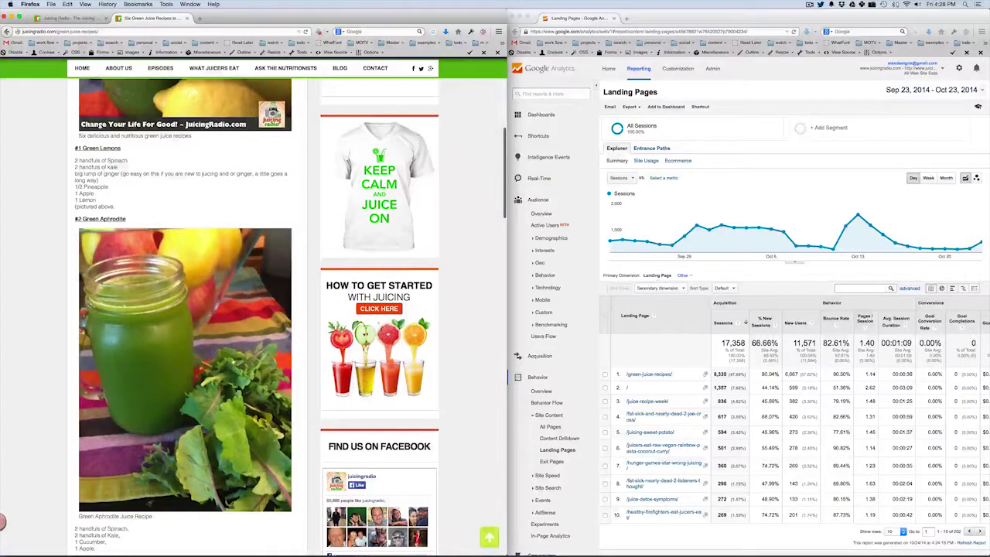
left_click(379, 309)
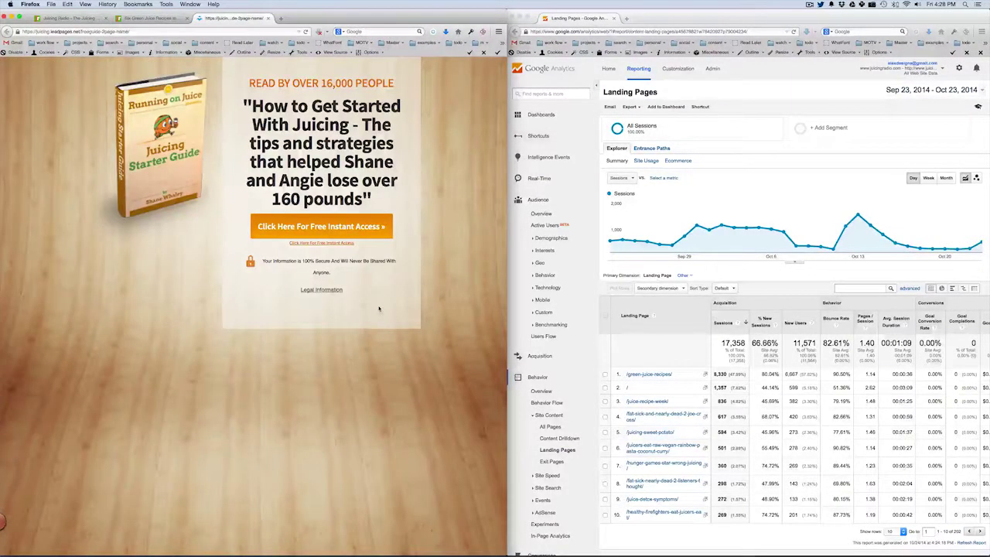
left_click(52, 31)
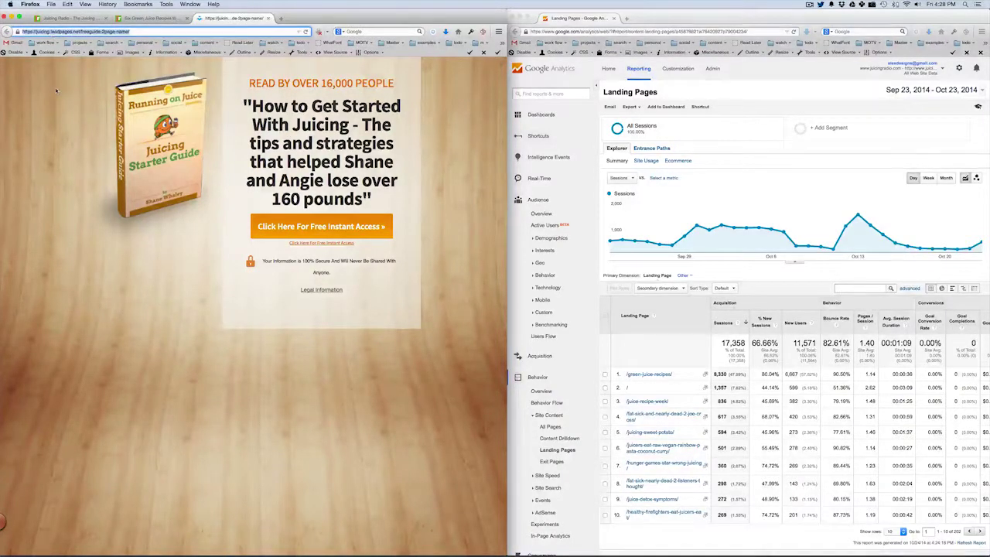
key("ctrl+w")
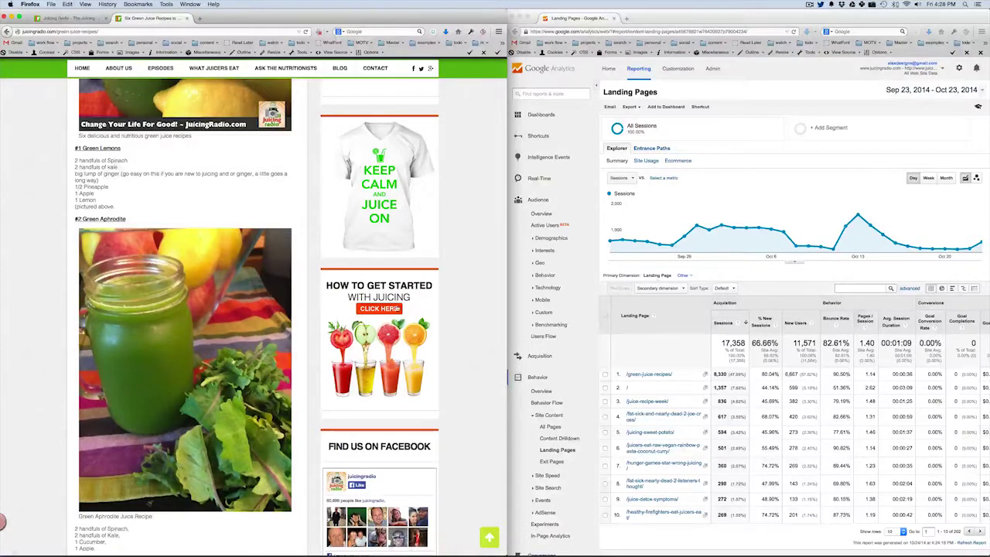
Reopen the juicing guide's sign-up page, check its leadpages.net address again and close it.
left_click(395, 308)
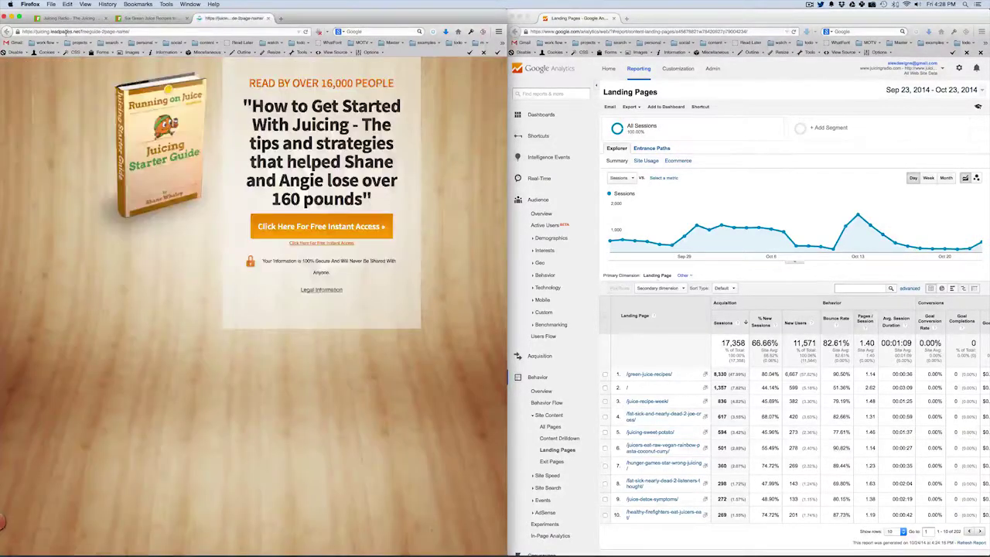
key("super+l")
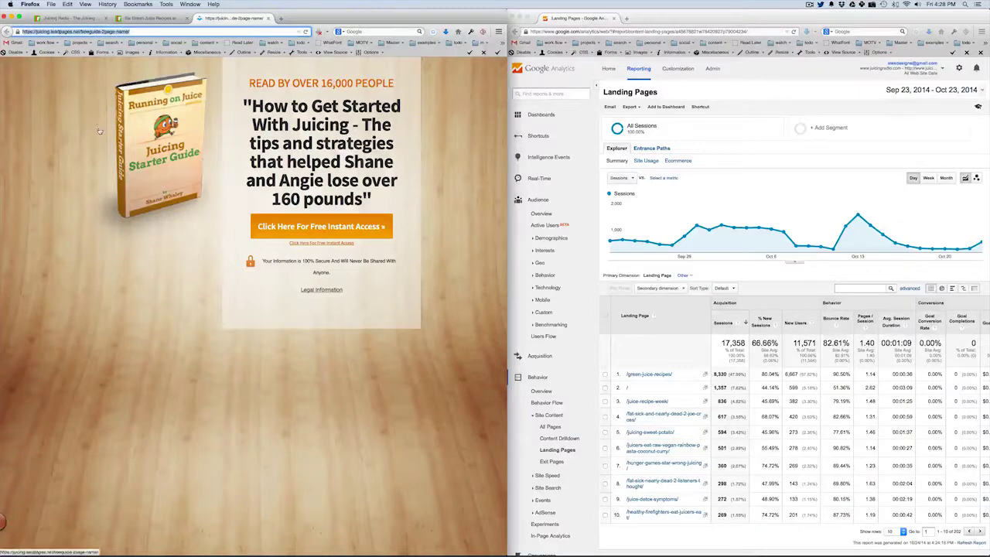
key("super+w")
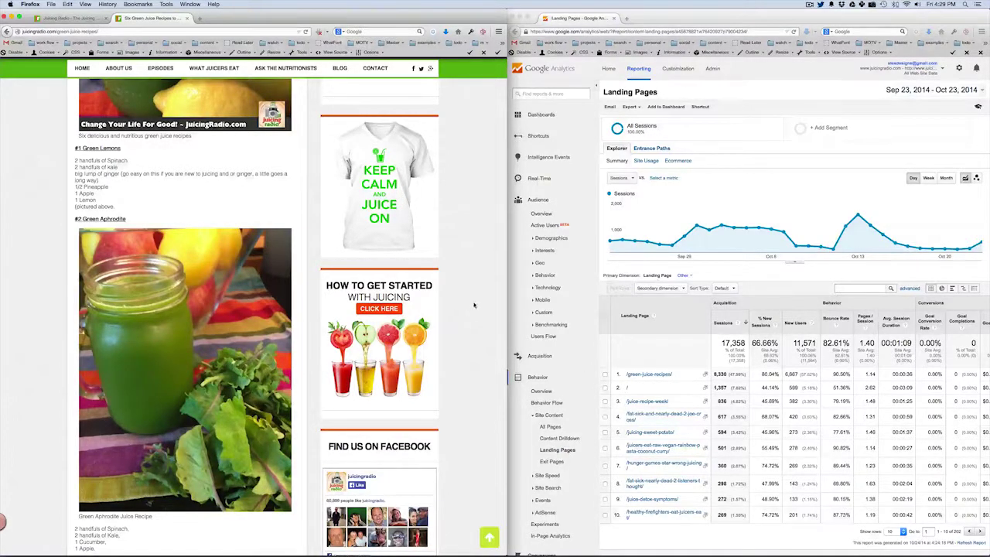
Highlight the number of likes in the Find Us on Facebook widget in the post's sidebar.
scroll(472, 308, "down", 4)
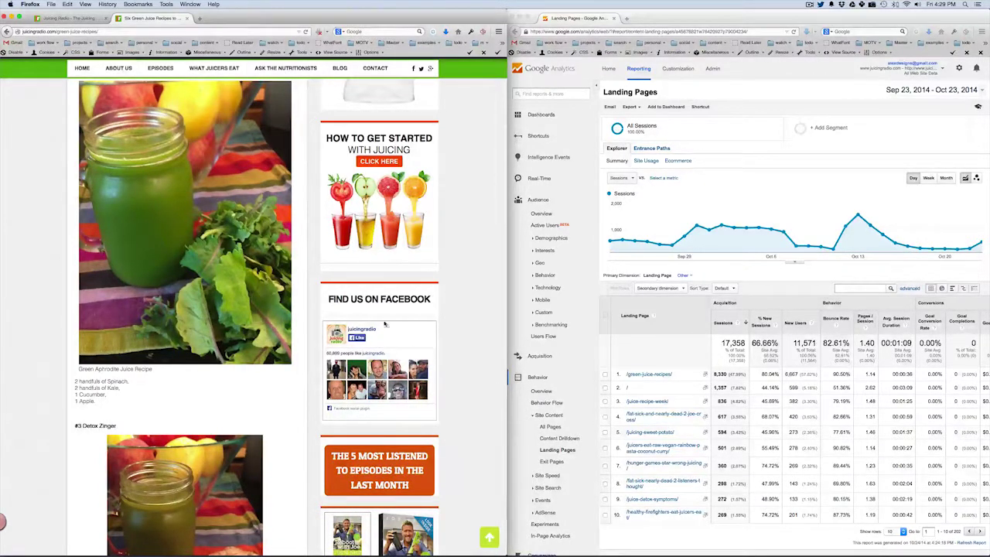
triple_click(336, 352)
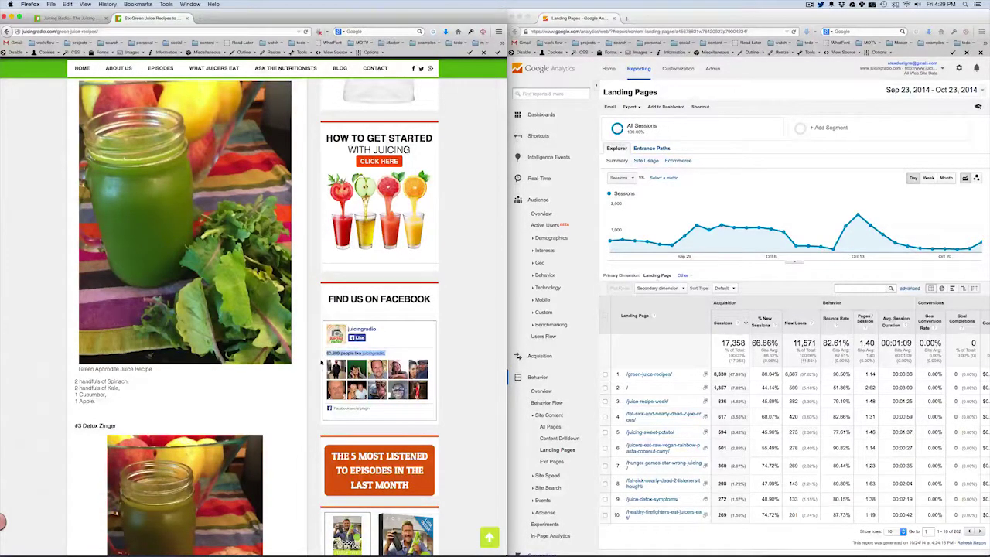
scroll(379, 348, "up", 10)
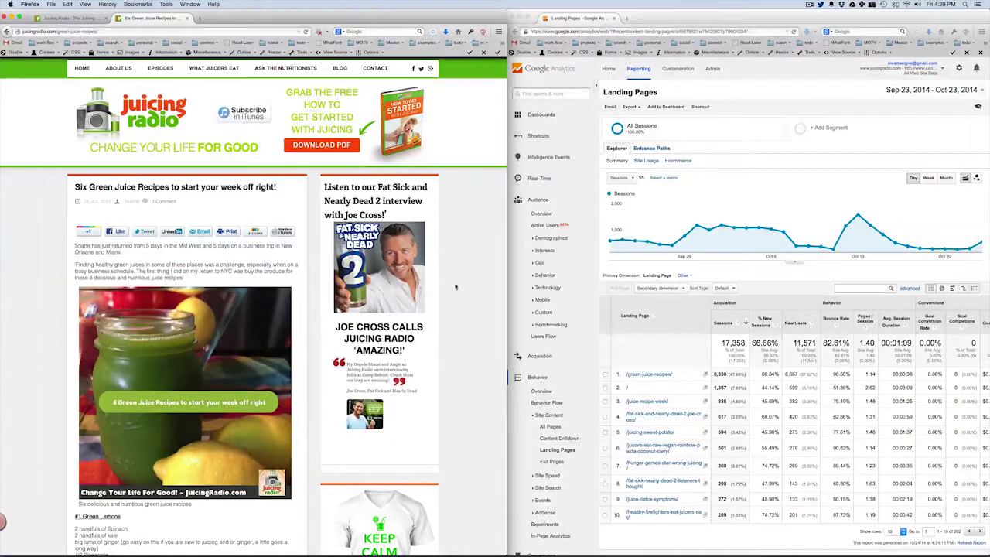
Review the offers throughout the recipe post and highlight the closing links to the FREE juicing starter guide and recipe book.
scroll(456, 287, "down", 10)
scroll(460, 291, "up", 10)
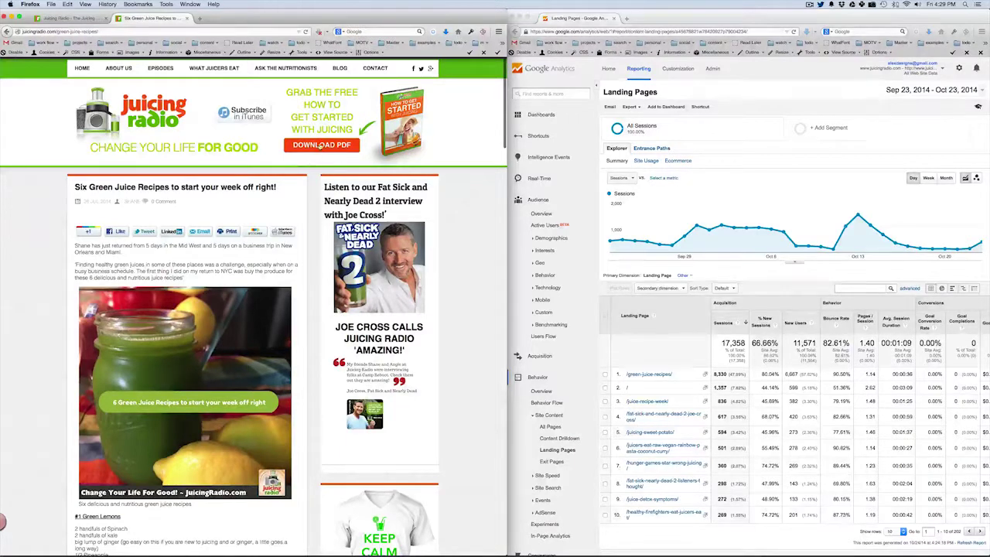
scroll(71, 265, "down", 3)
scroll(88, 293, "down", 2)
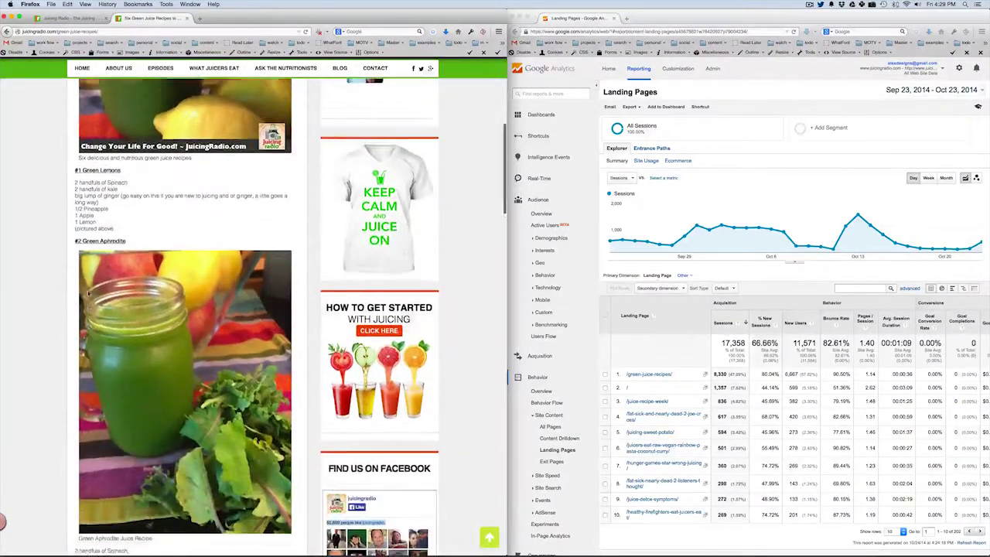
scroll(88, 294, "down", 2)
scroll(323, 259, "down", 1)
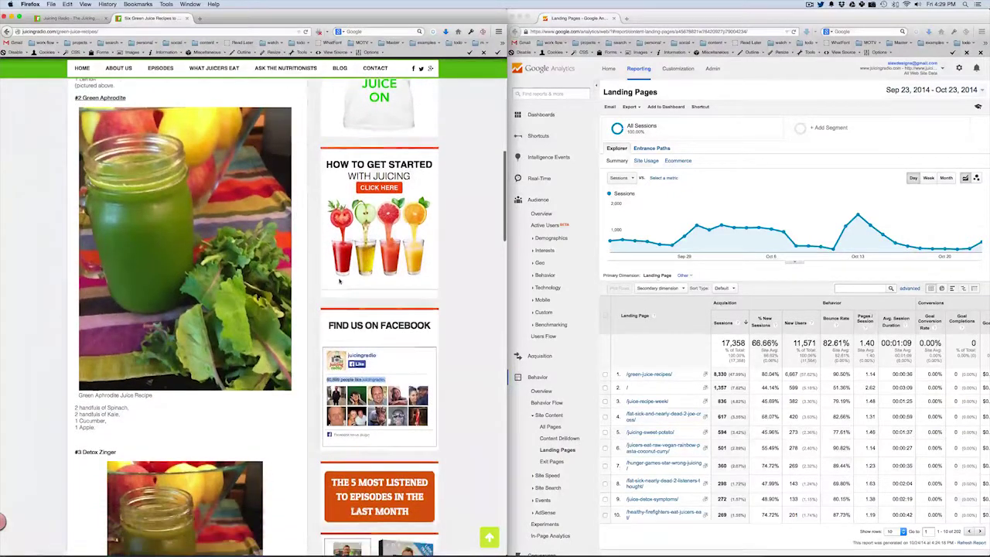
scroll(282, 256, "down", 8)
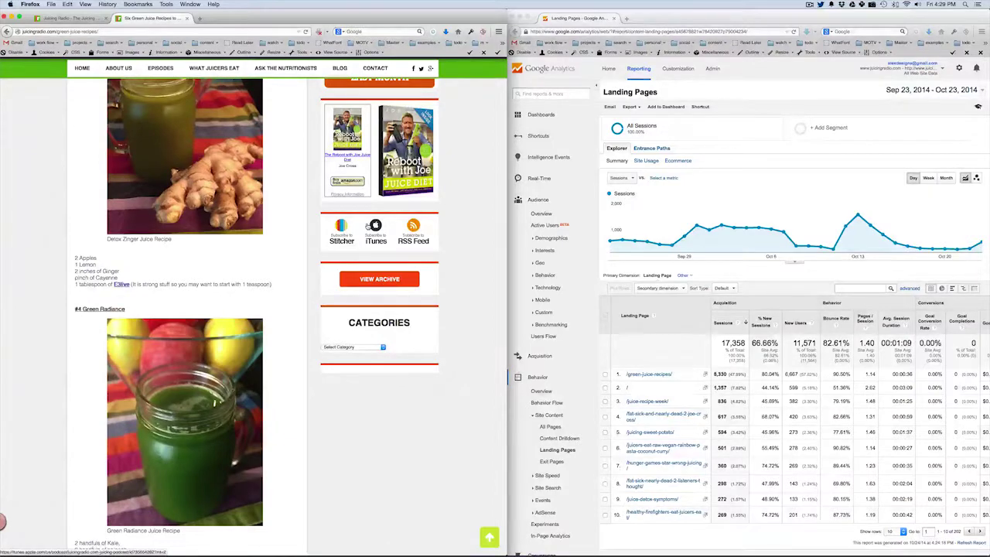
scroll(320, 210, "down", 10)
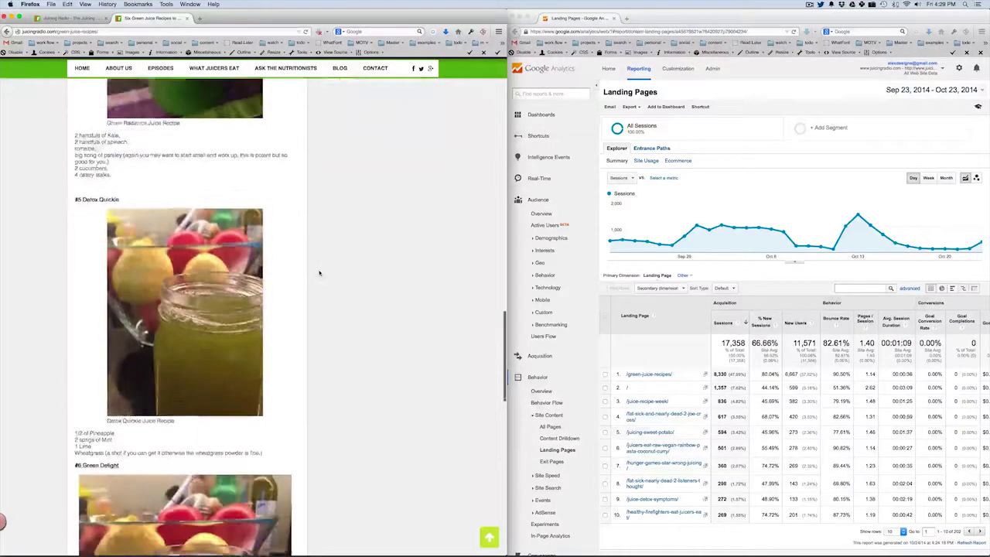
scroll(319, 272, "down", 10)
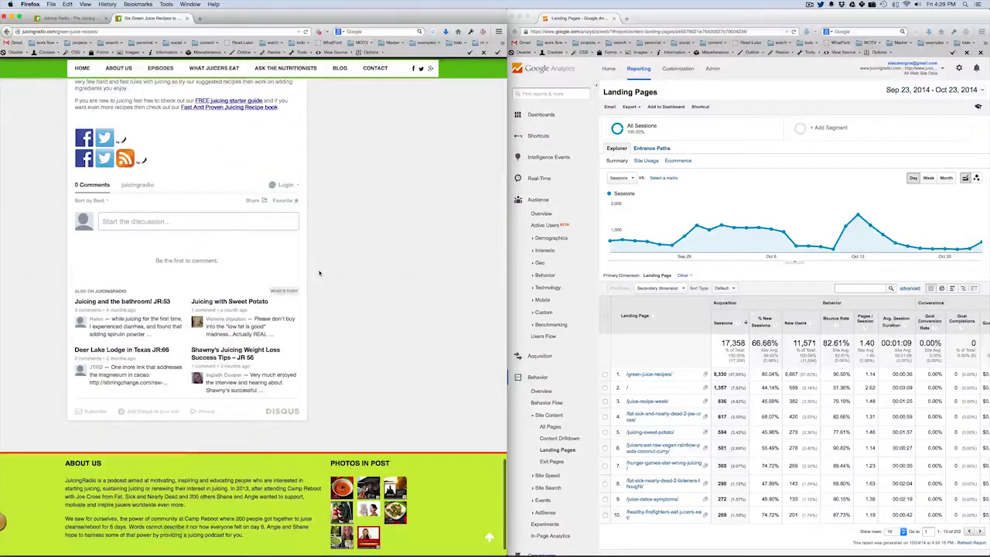
scroll(319, 272, "up", 3)
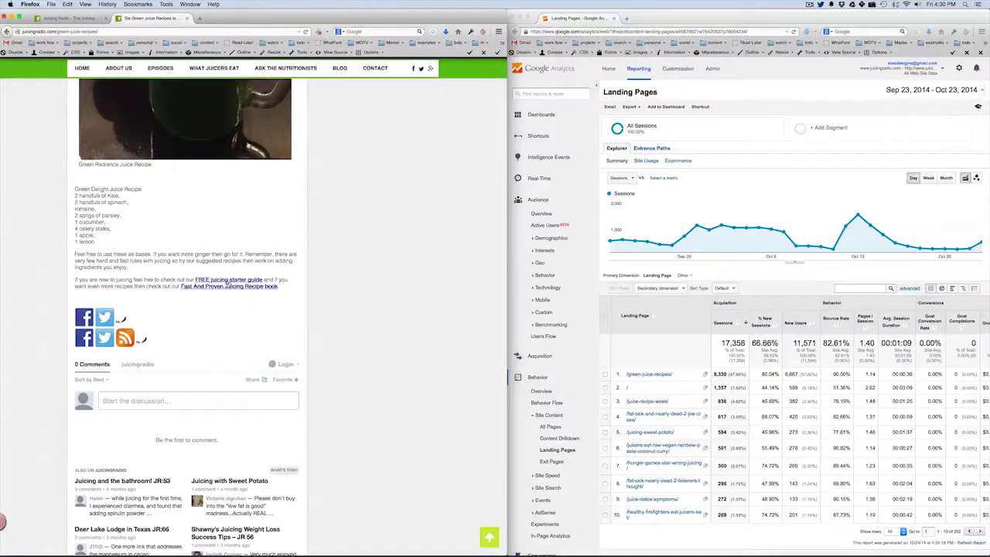
left_click_drag(195, 279, 257, 290)
Open the Download PDF sign-up form from the free juicing guide offer in the site header.
scroll(329, 309, "up", 15)
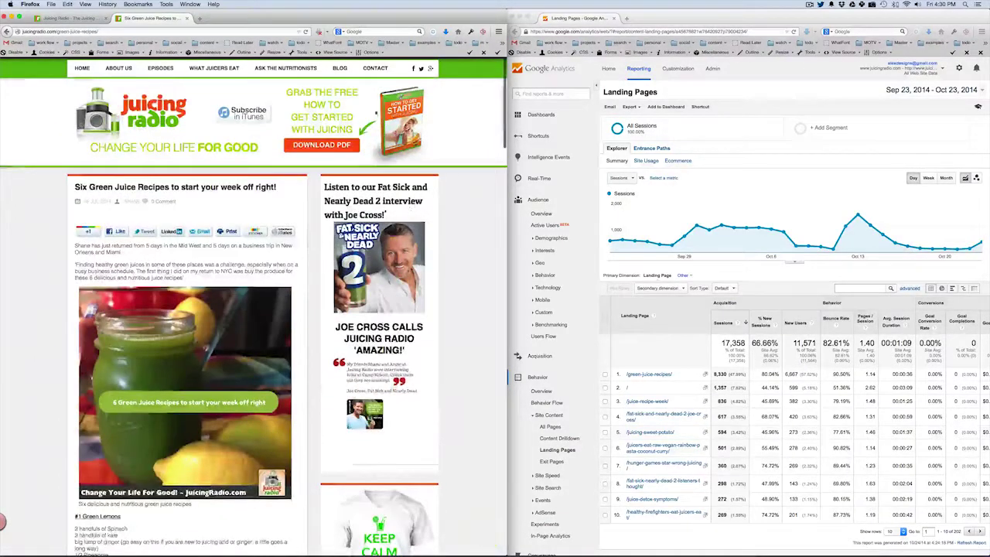
left_click(322, 144)
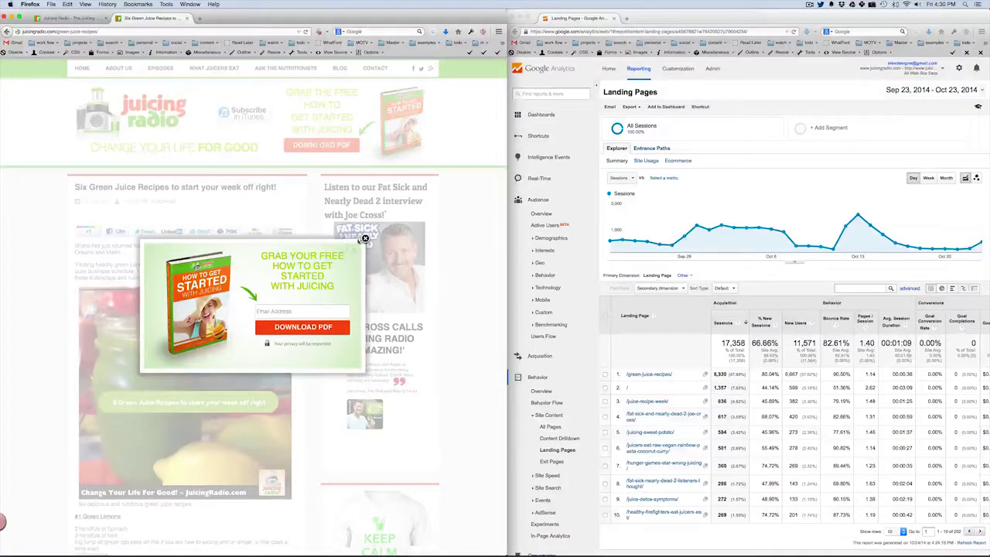
Close the free juicing guide sign-up form and examine how the green juice recipes post ends, down to its comments section.
left_click(365, 239)
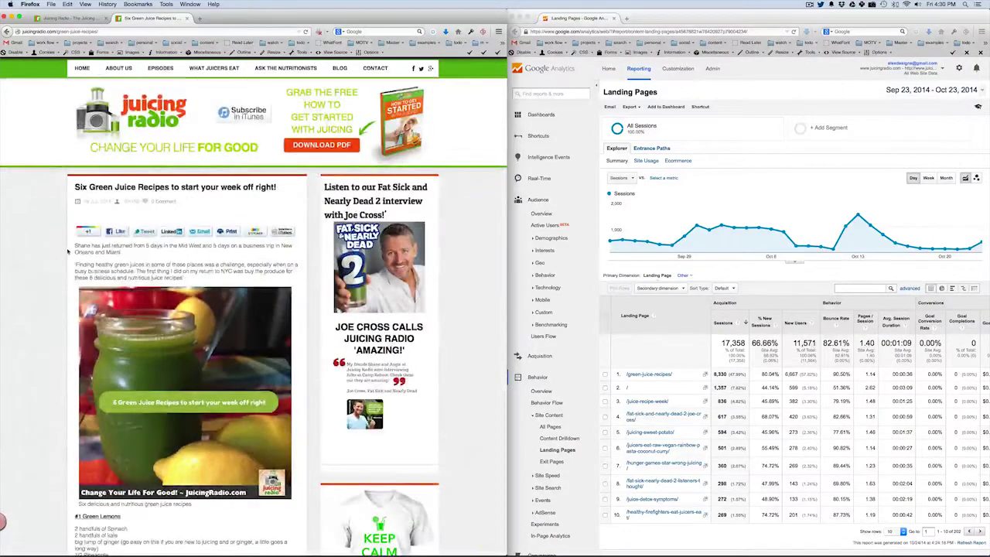
scroll(67, 247, "down", 10)
scroll(67, 247, "down", 15)
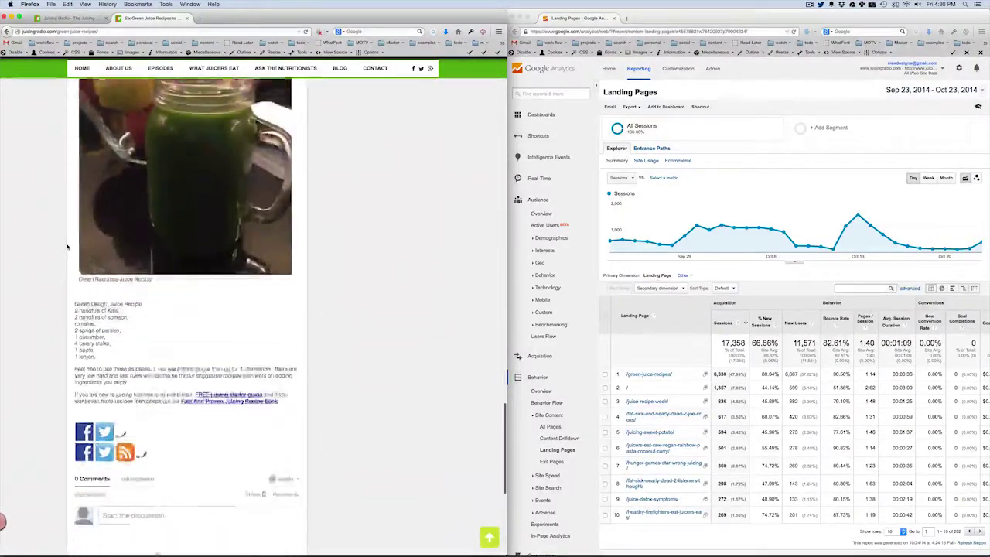
scroll(221, 200, "up", 4)
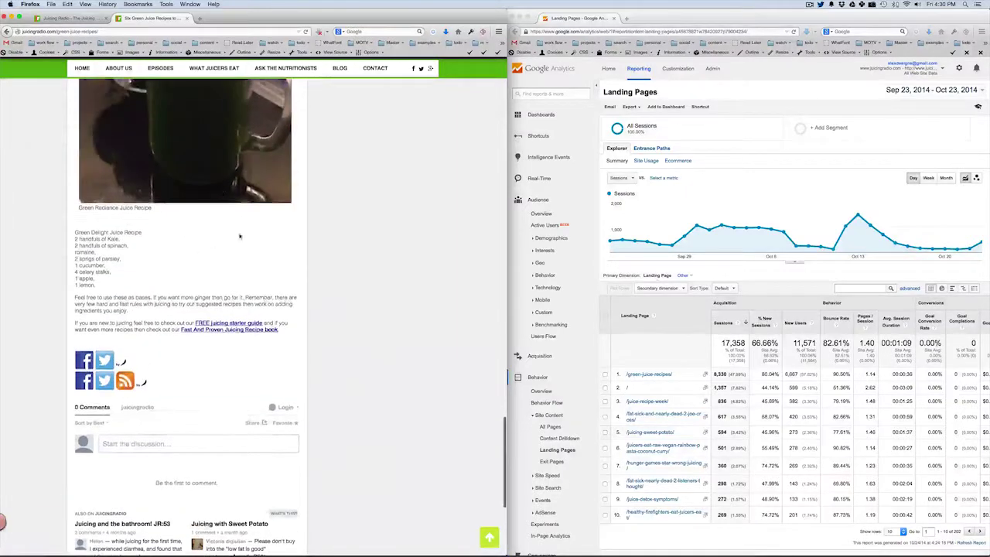
scroll(301, 312, "down", 3)
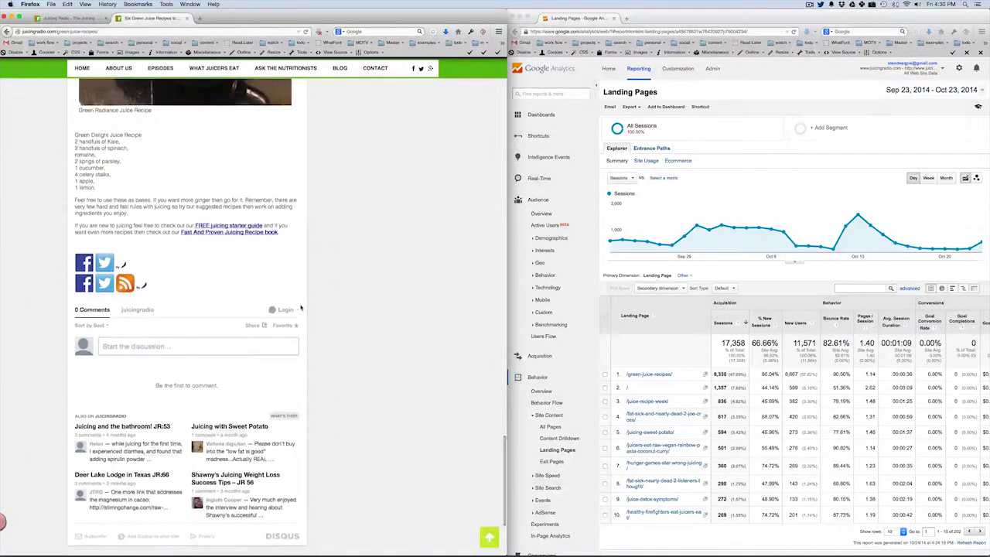
Open the lewishowes.com home page in a new tab beside the Landing Pages report.
left_click(626, 18)
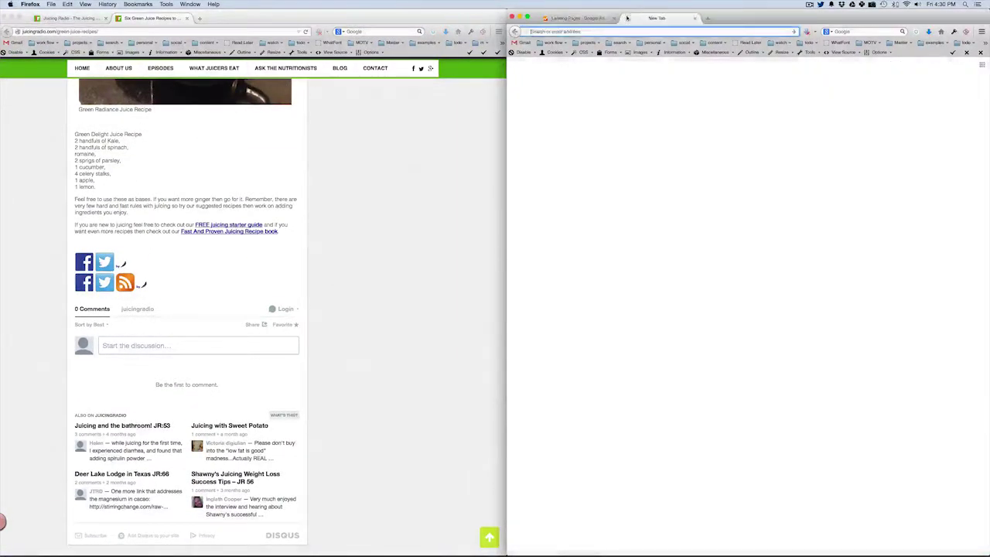
type("lead")
key("Return")
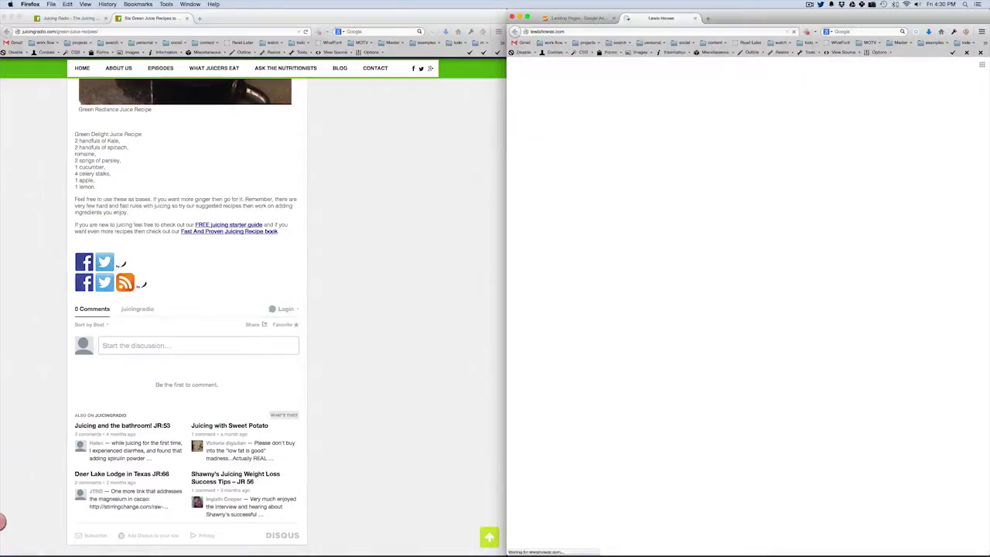
Open the smartpassiveincome.com home page in another new tab.
left_click(707, 17)
type("pathful")
key("BackSpace")
key("BackSpace")
key("BackSpace")
key("BackSpace")
key("BackSpace")
key("BackSpace")
key("BackSpace")
key("BackSpace")
type("smart")
key("Return")
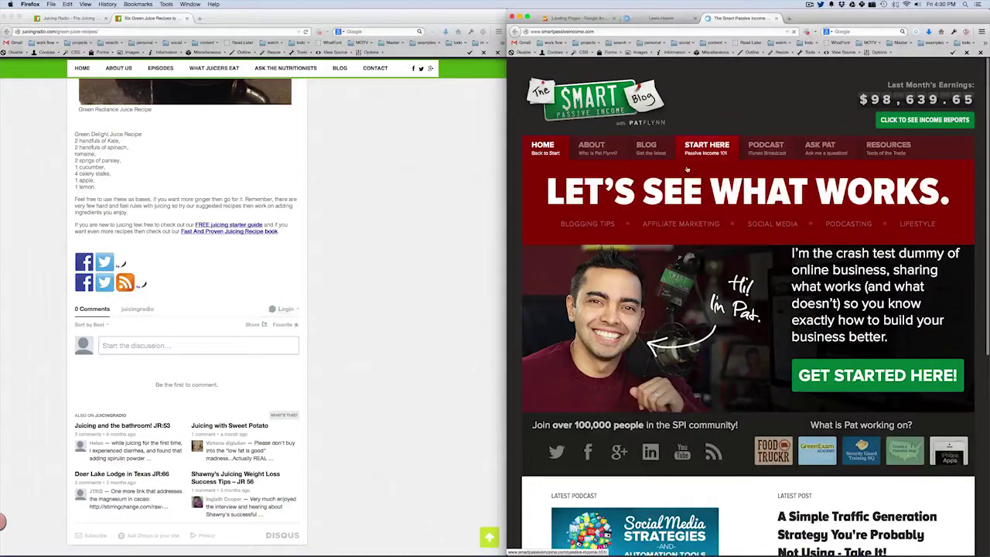
Open the blog post "A Simple Traffic Generation Strategy You're Probably Not Using" and examine the offers from its start to its end.
left_click(646, 147)
left_click(601, 206)
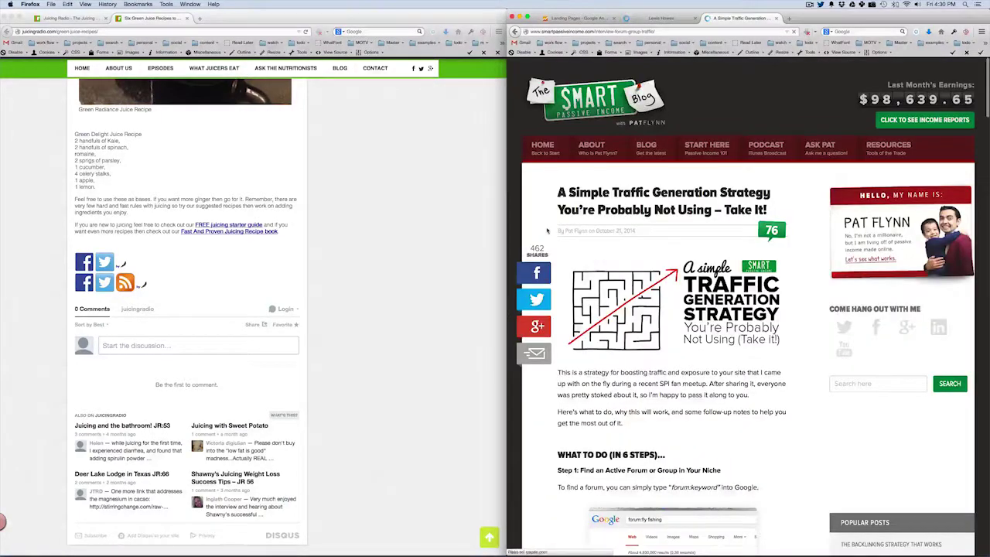
scroll(547, 217, "down", 20)
scroll(588, 217, "down", 2)
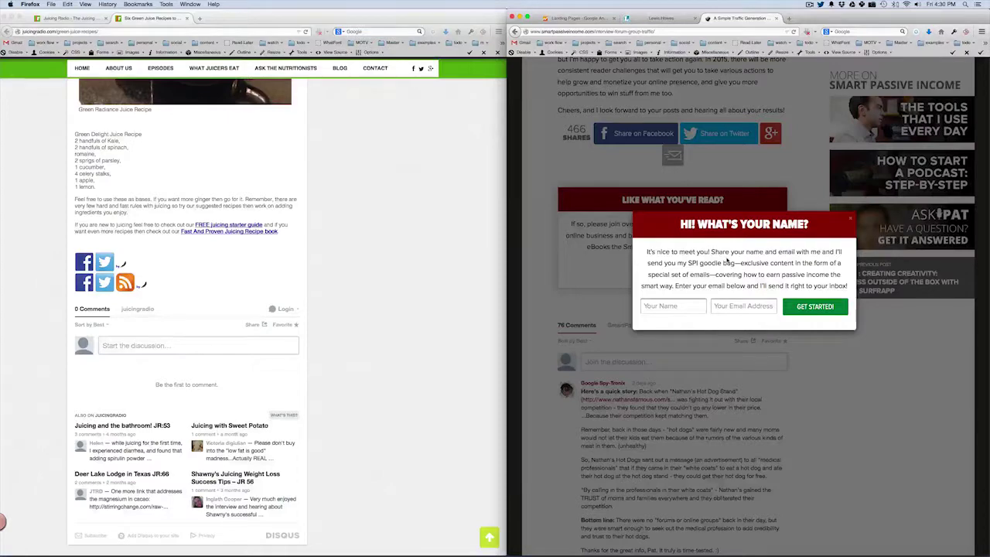
Dismiss the "Hi! What's your name?" email sign-up pop-up over the traffic generation post.
right_click(847, 218)
key("Escape")
left_click(850, 220)
Go to the Lewis Howes site's blog and open the post "The 3 Biggest Lessons in Finding Powerful Mentors That Will Change Your Life".
left_click(661, 18)
left_click(741, 192)
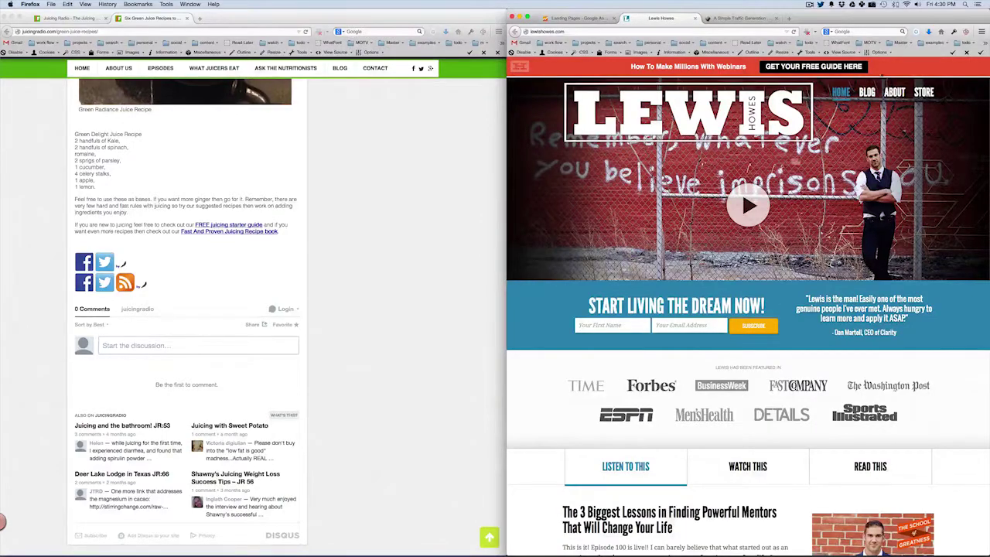
left_click(867, 92)
scroll(254, 310, "up", 15)
left_click(756, 307)
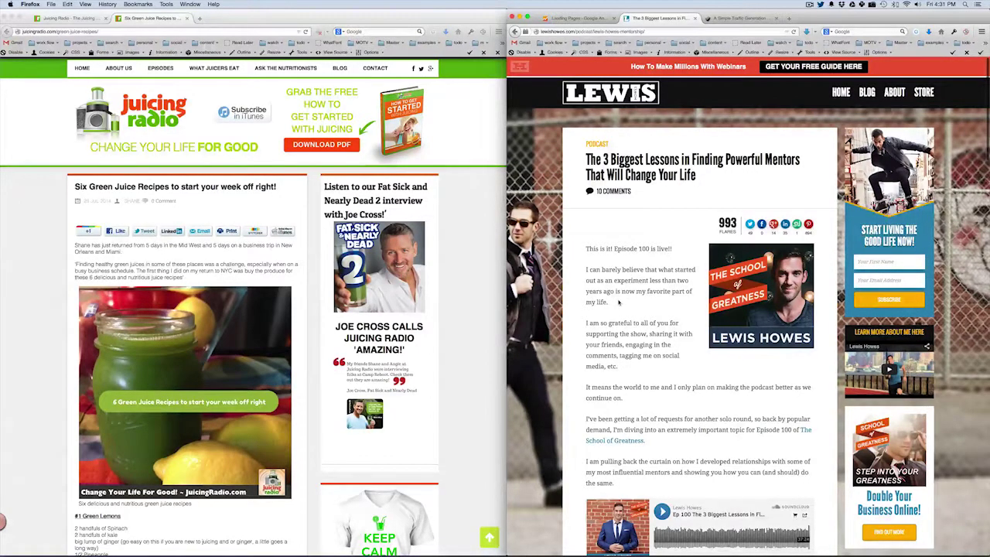
Highlight the "Like what you've read so far? Get access to my free weekly tips" offer at the mentors post's end, then clear the selection.
scroll(569, 308, "down", 10)
scroll(568, 307, "down", 10)
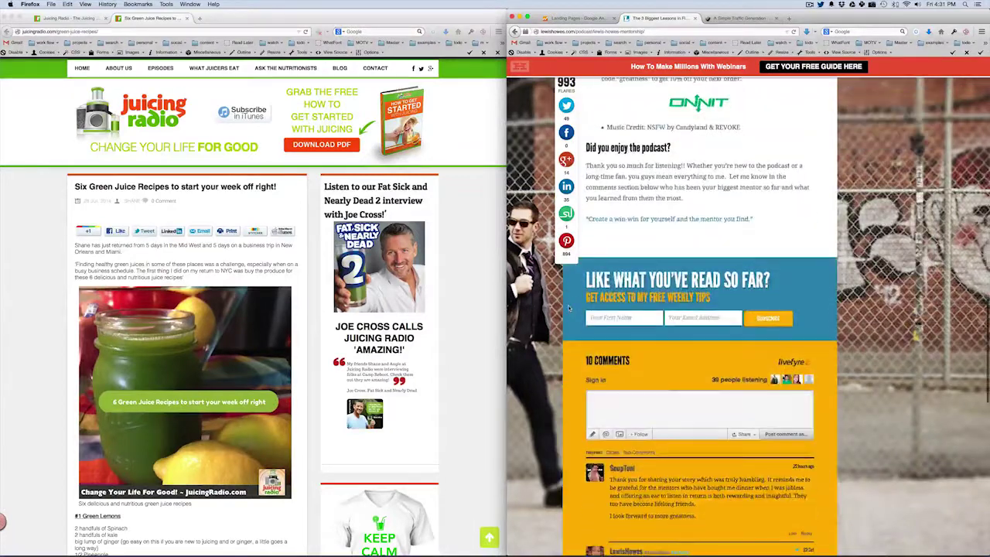
left_click_drag(585, 272, 710, 301)
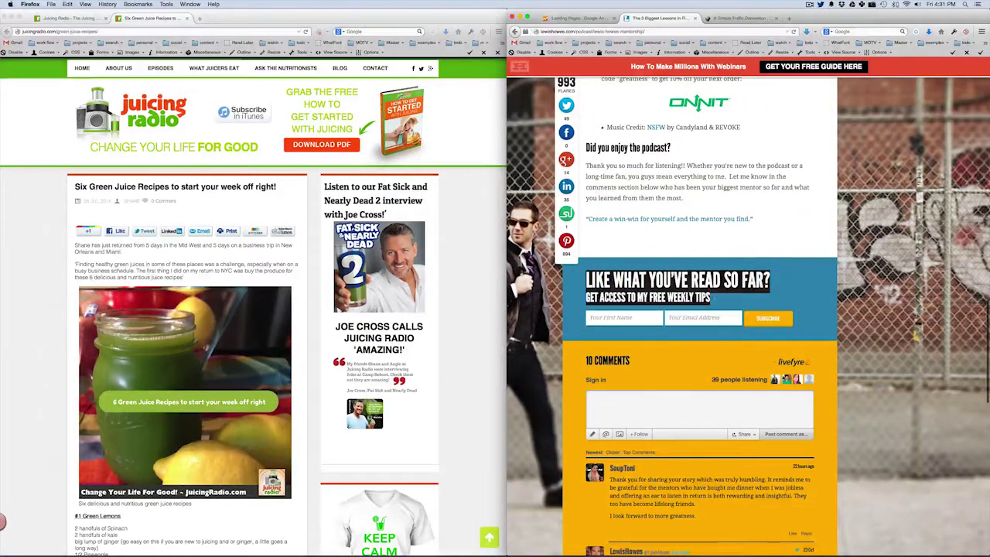
left_click(710, 301)
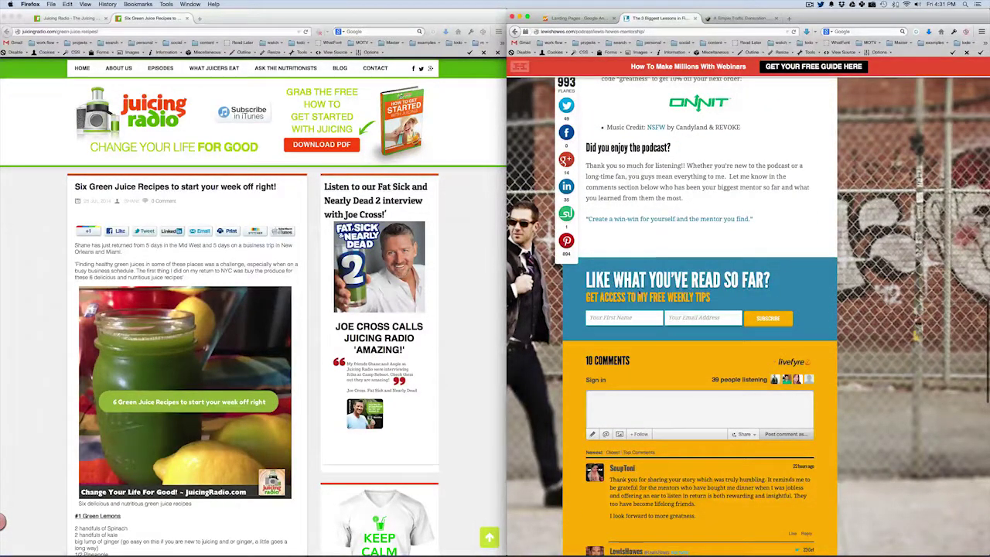
Compare by examining the Six Green Juice Recipes post for calls to action between its opening text and the individual recipes.
left_click(49, 286)
scroll(49, 309, "down", 5)
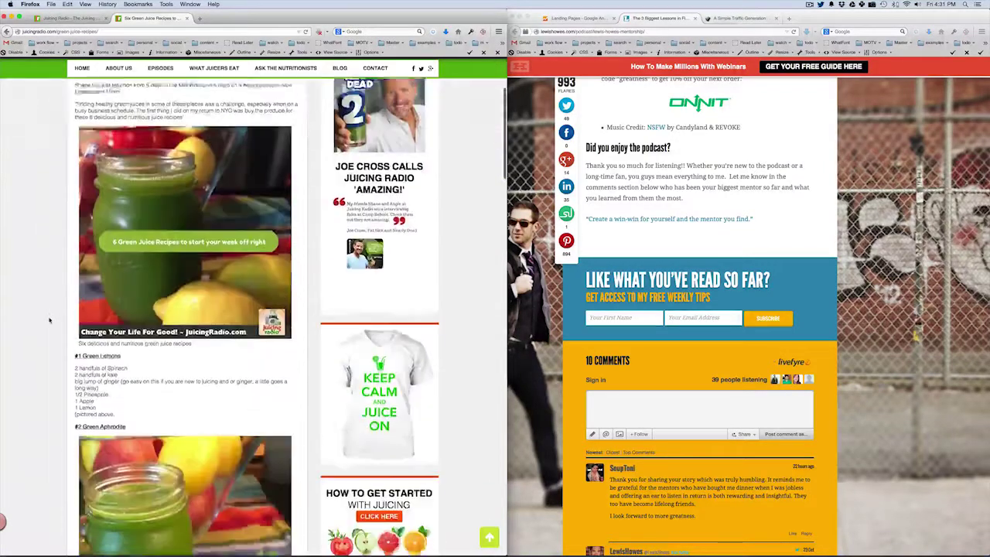
scroll(49, 321, "down", 4)
scroll(48, 320, "up", 9)
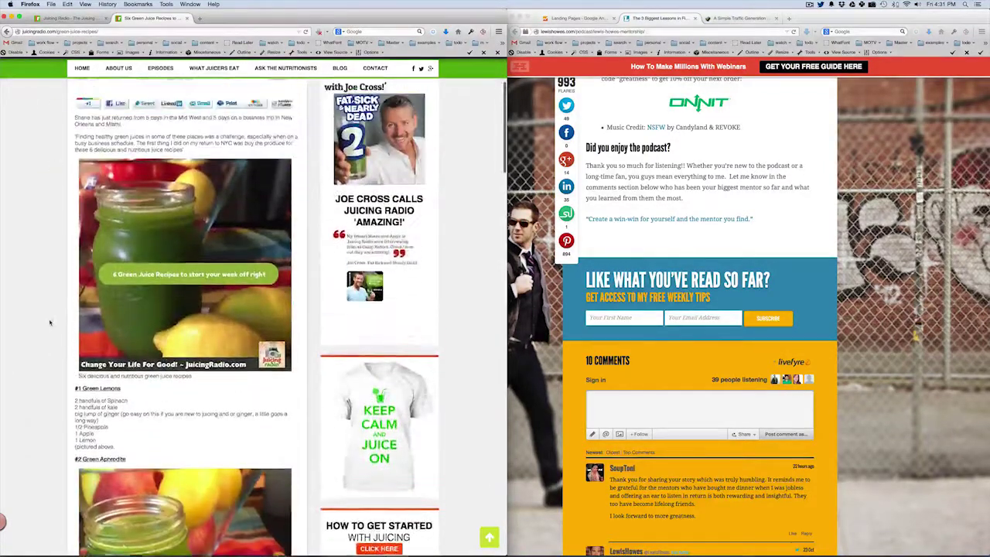
scroll(164, 382, "down", 11)
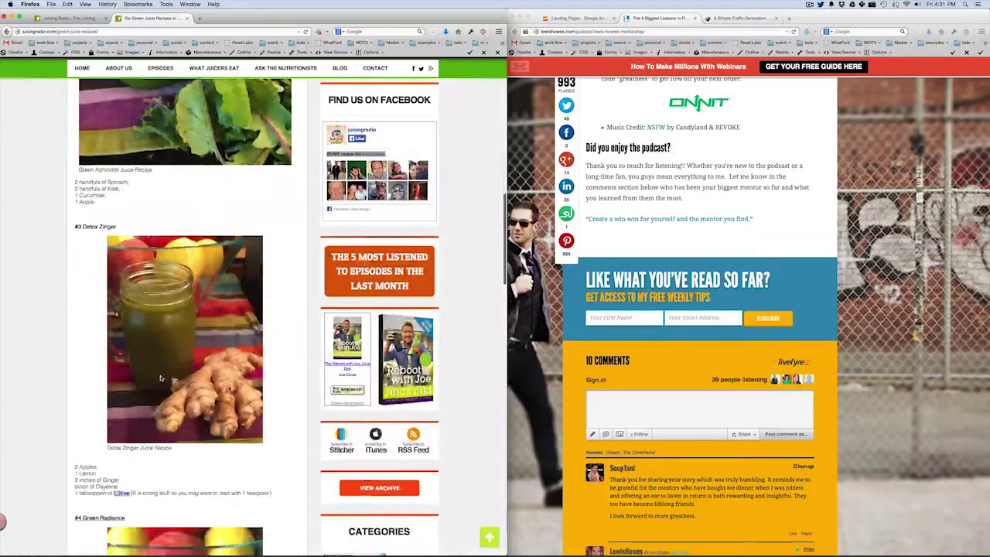
scroll(160, 378, "down", 5)
scroll(162, 378, "down", 6)
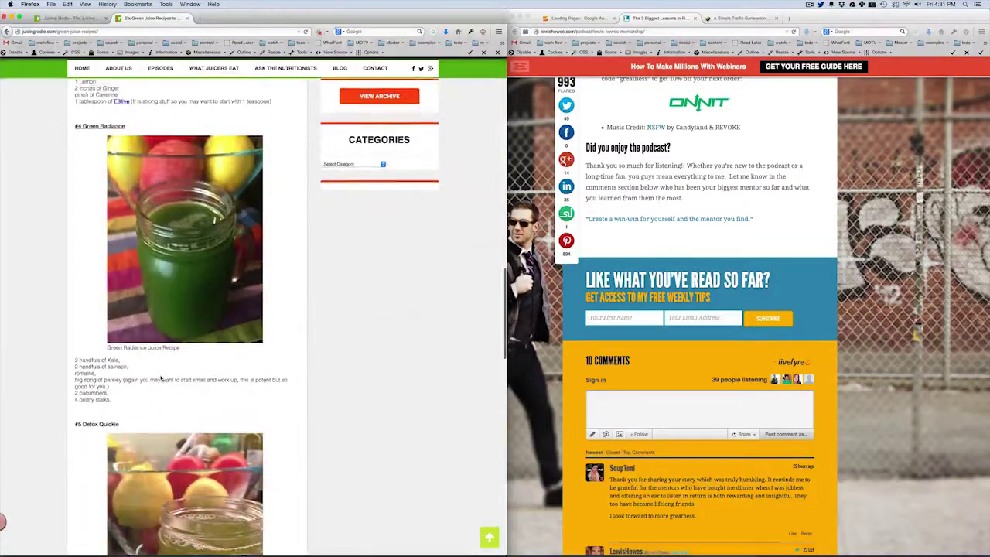
scroll(161, 384, "up", 20)
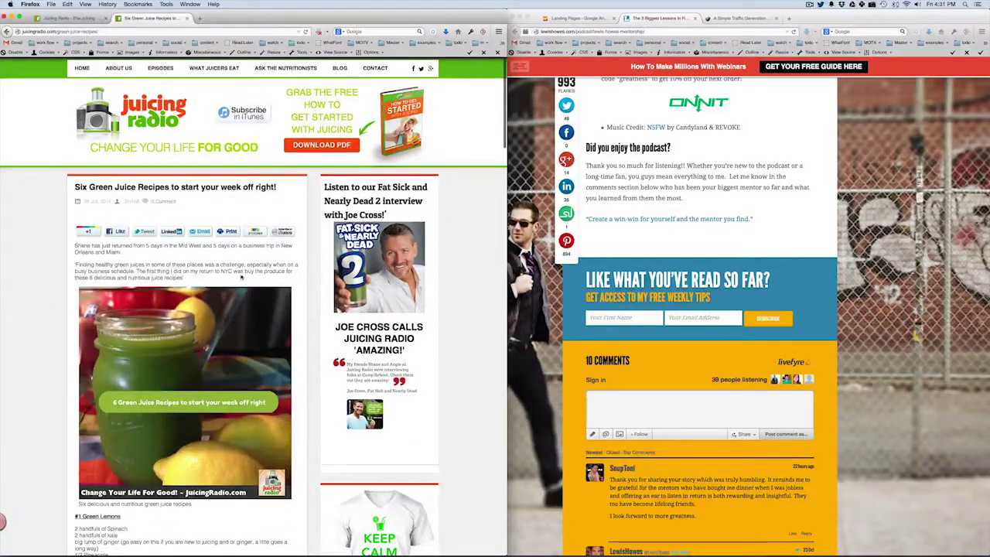
Examine the recipe post's sidebar widgets and closing guide links for sign-up offers, returning to the start of the post.
scroll(461, 391, "down", 5)
scroll(462, 392, "up", 4)
scroll(462, 392, "down", 6)
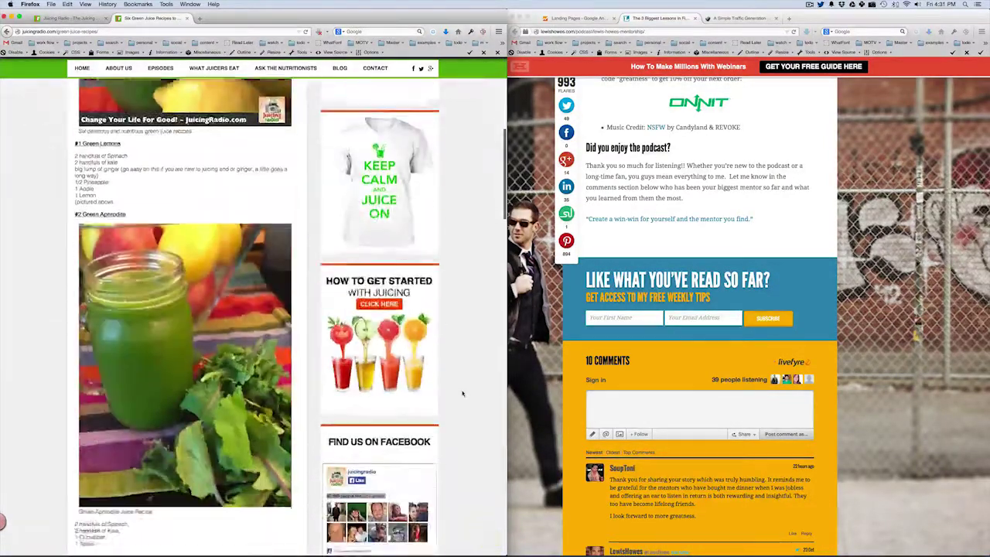
scroll(341, 397, "down", 7)
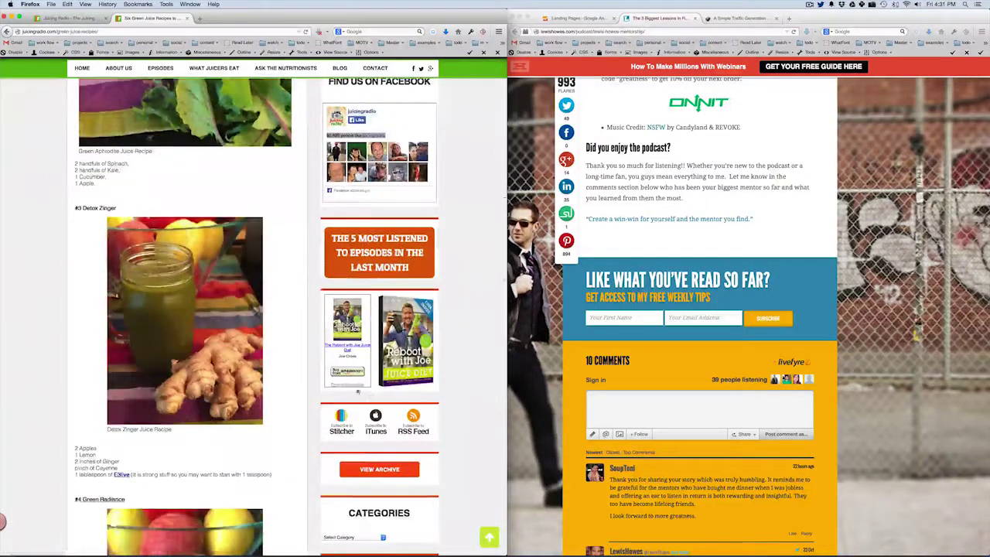
scroll(307, 398, "down", 10)
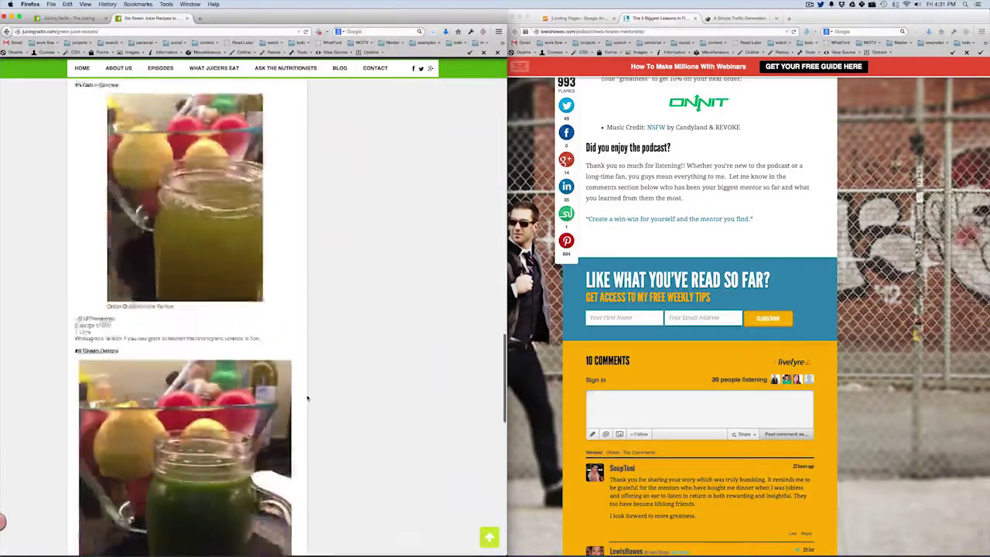
scroll(307, 398, "down", 5)
scroll(307, 398, "up", 9)
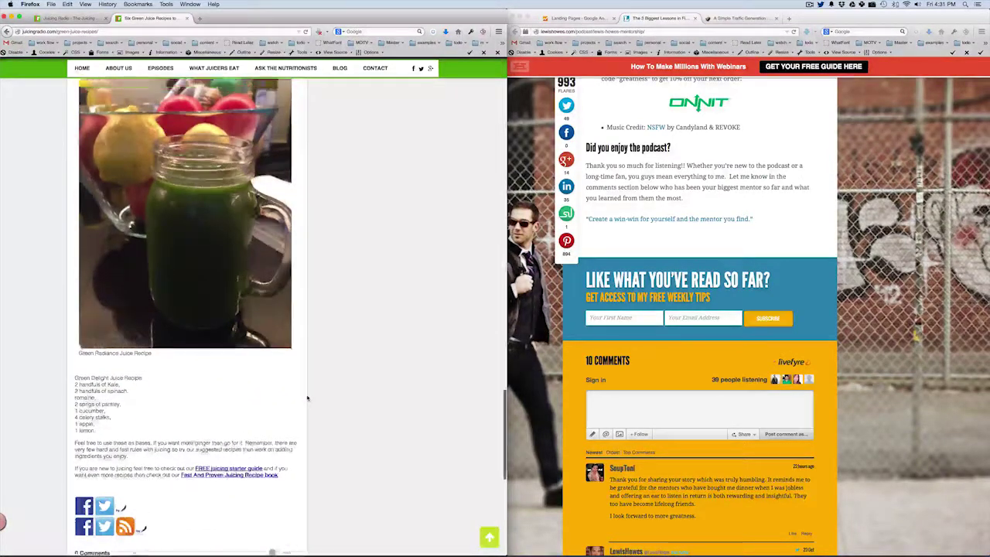
scroll(307, 398, "up", 8)
scroll(307, 398, "up", 10)
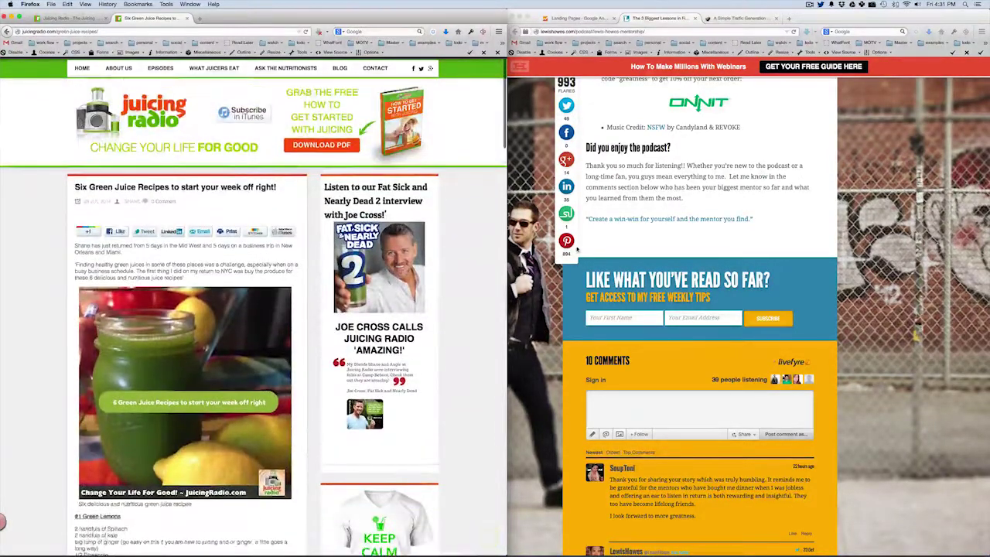
Bring back the Landing Pages report and examine the recipe post again from its share buttons to its closing links.
left_click(579, 91)
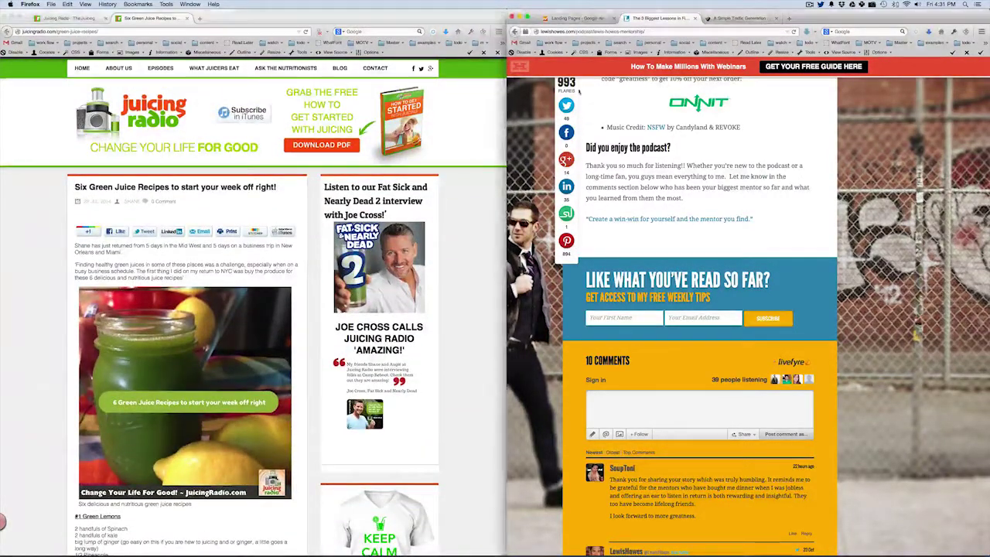
left_click(585, 18)
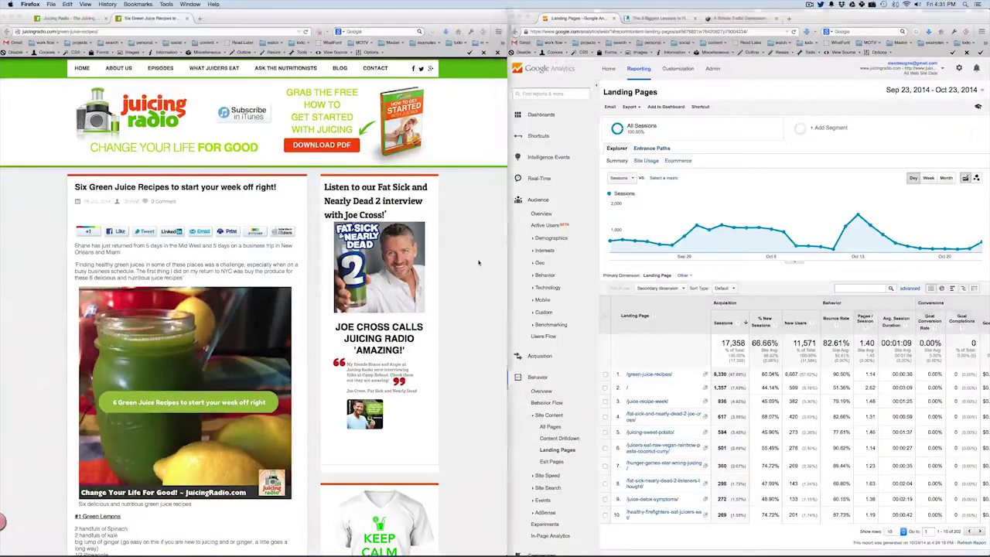
scroll(96, 225, "down", 1)
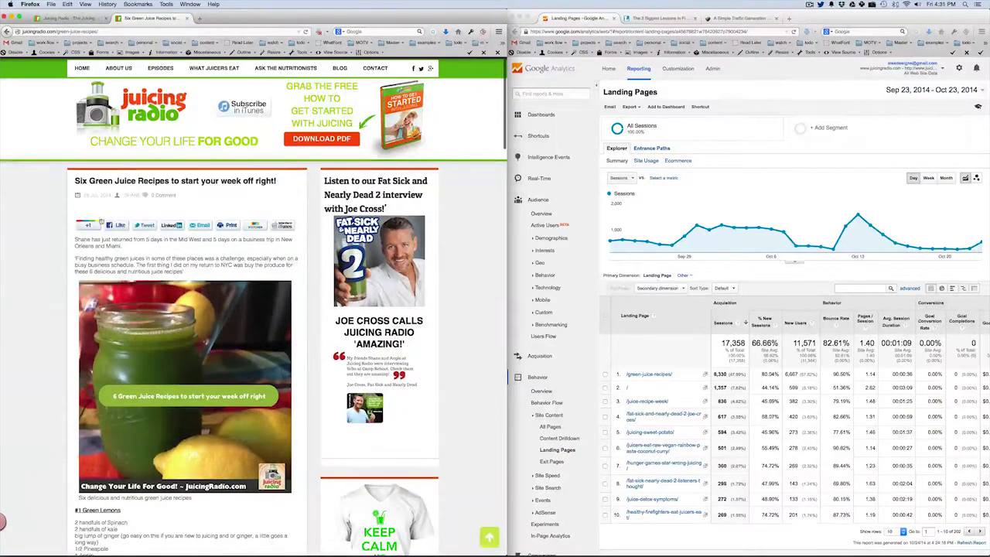
scroll(133, 201, "down", 3)
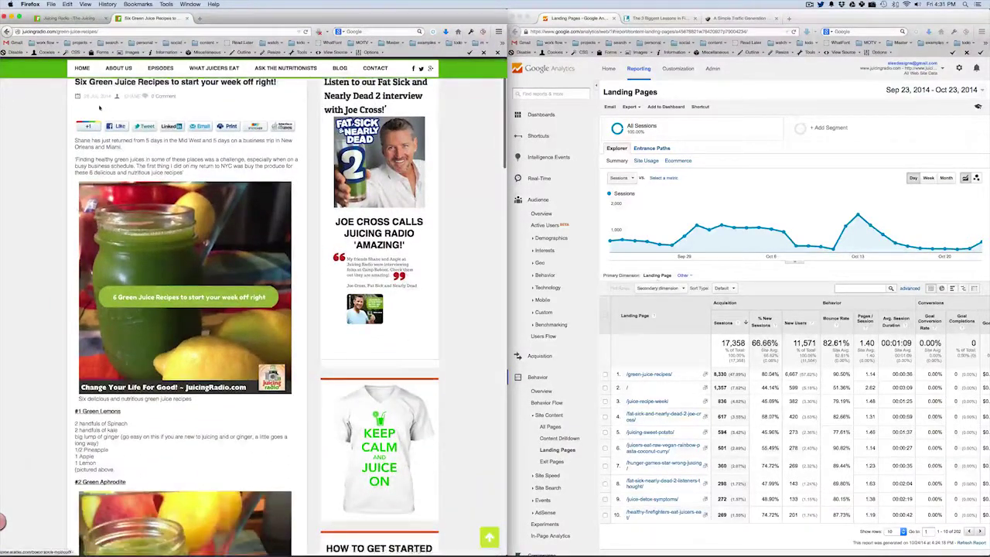
scroll(132, 202, "down", 3)
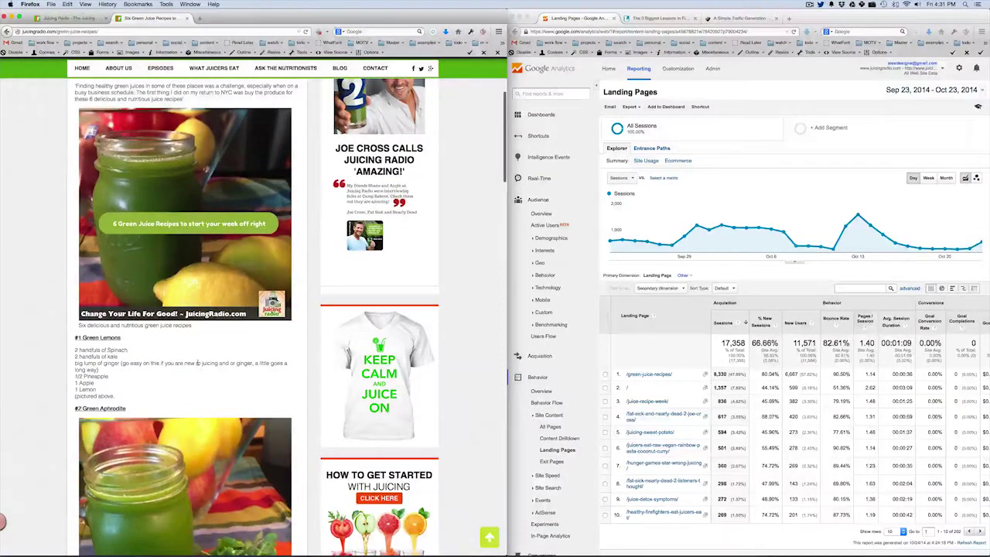
scroll(198, 390, "down", 10)
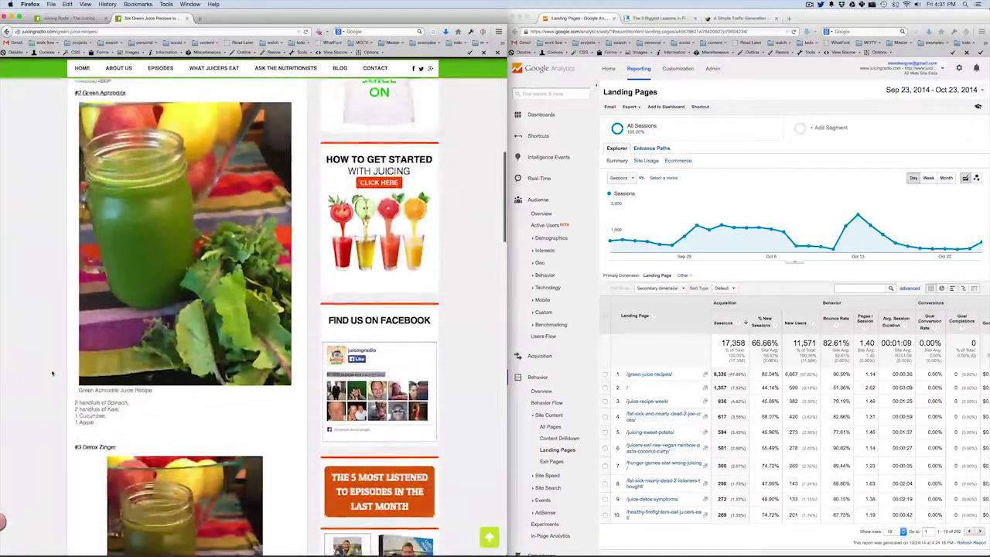
scroll(149, 438, "down", 8)
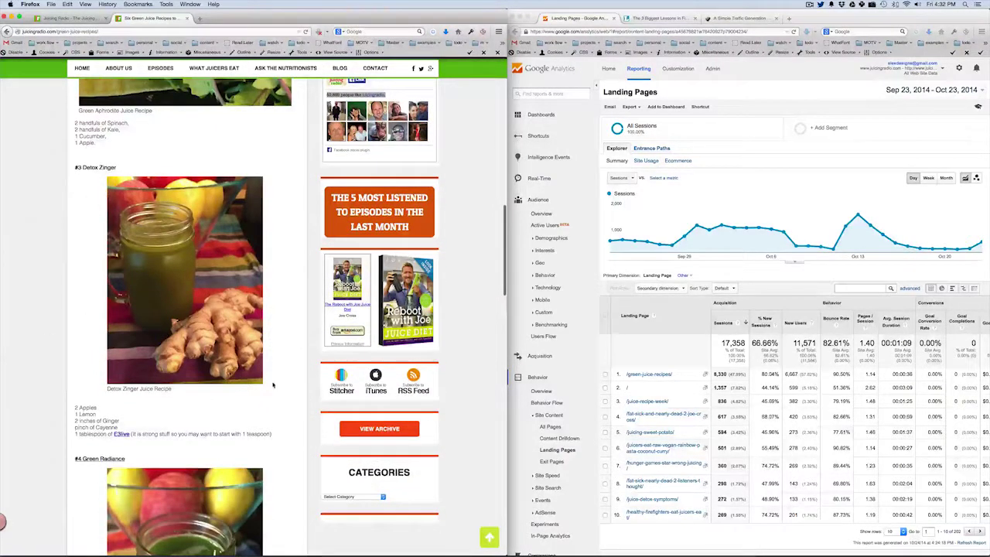
scroll(186, 363, "down", 10)
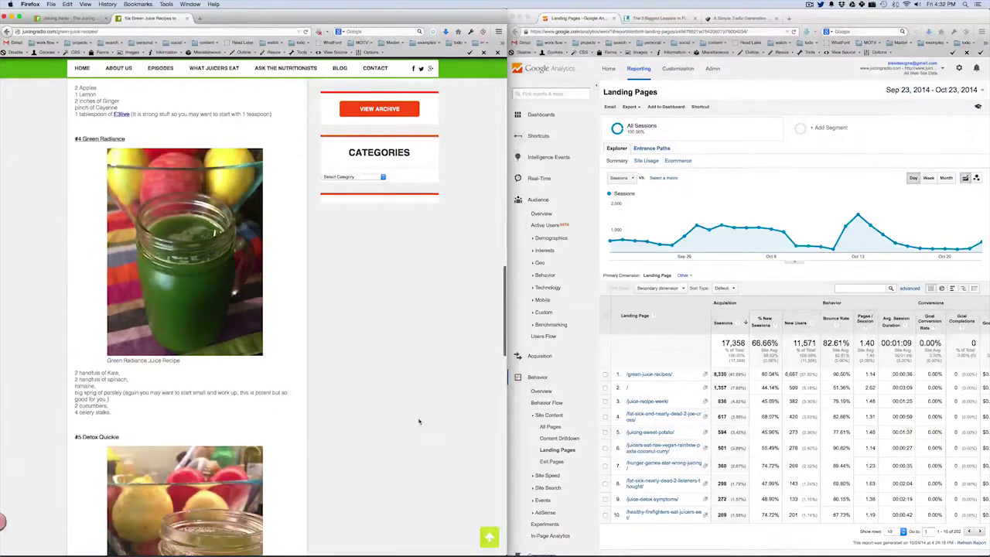
scroll(339, 466, "down", 12)
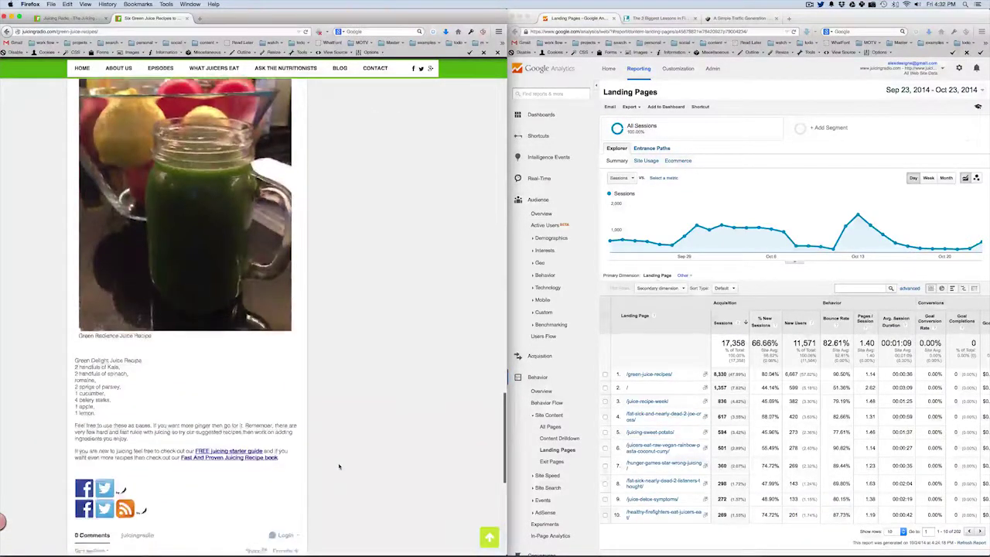
scroll(339, 466, "up", 15)
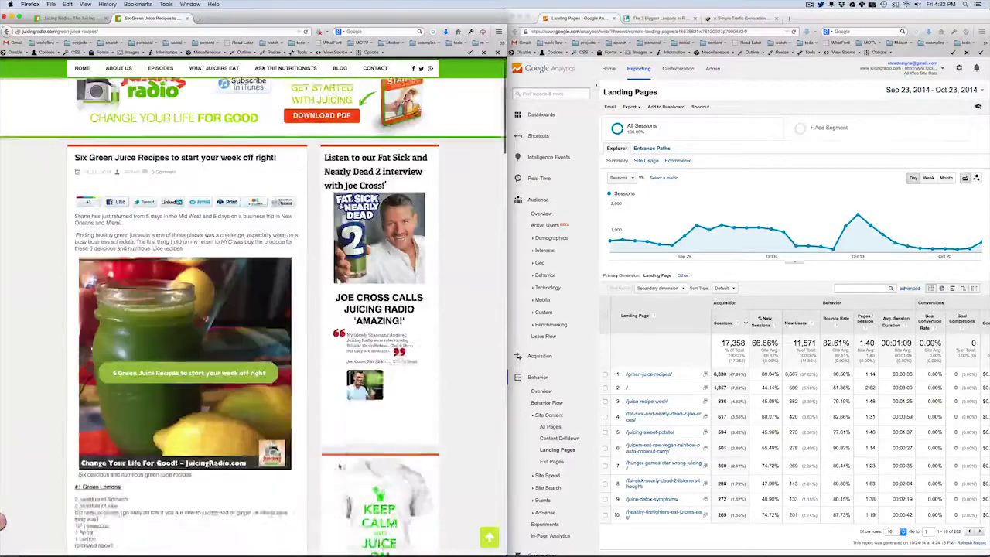
Open the /juice-recipe-week/ landing page from the Landing Pages report.
left_click(705, 401)
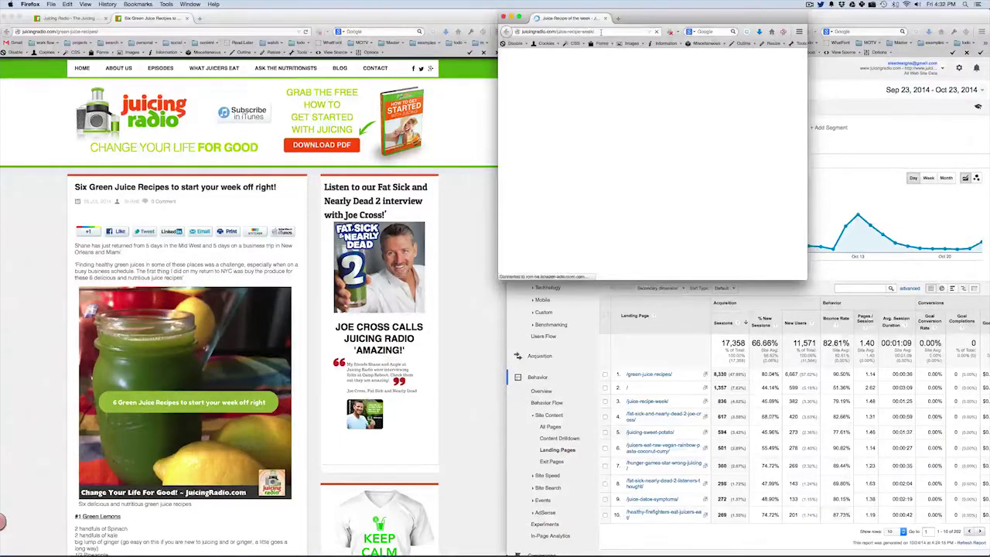
Close the separate recipe window and load juicingradio.com/juice-recipe-week/ in the browser window beside the Landing Pages report.
key("super+w")
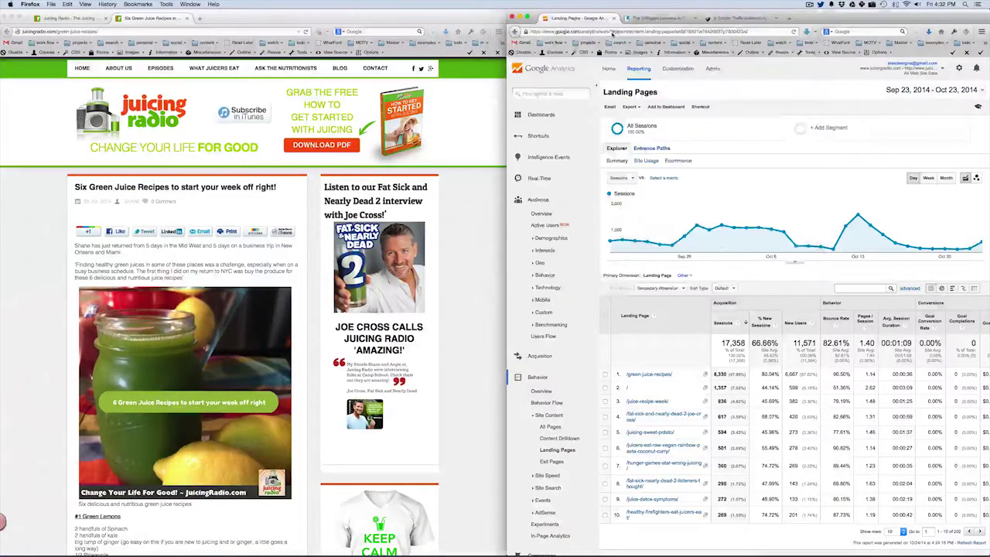
left_click(248, 32)
type("juicingradio.com/juice-recipe-week/")
key("Return")
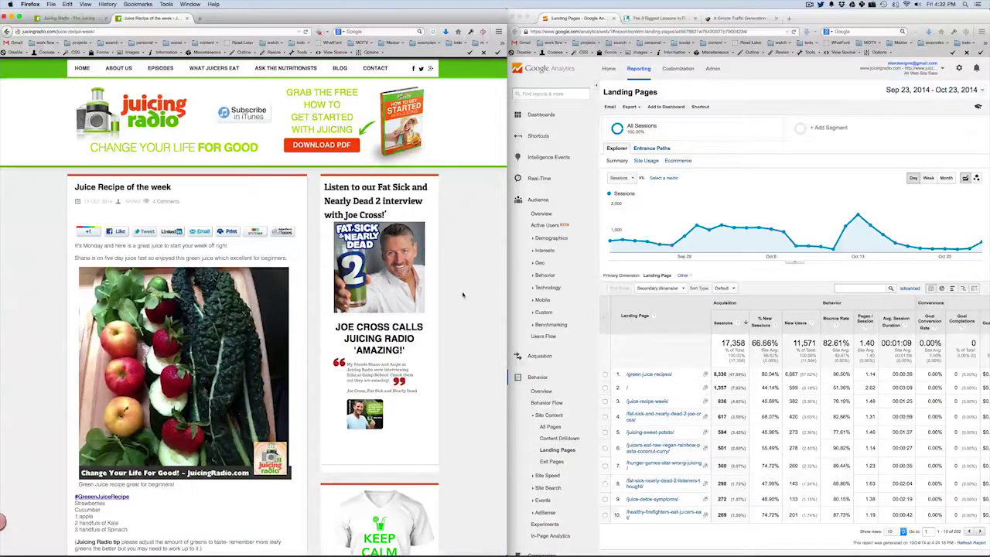
Examine the Juice Recipe of the week post for calls to action from its share buttons down to the comments and sidebar.
scroll(464, 293, "down", 3)
scroll(465, 288, "down", 10)
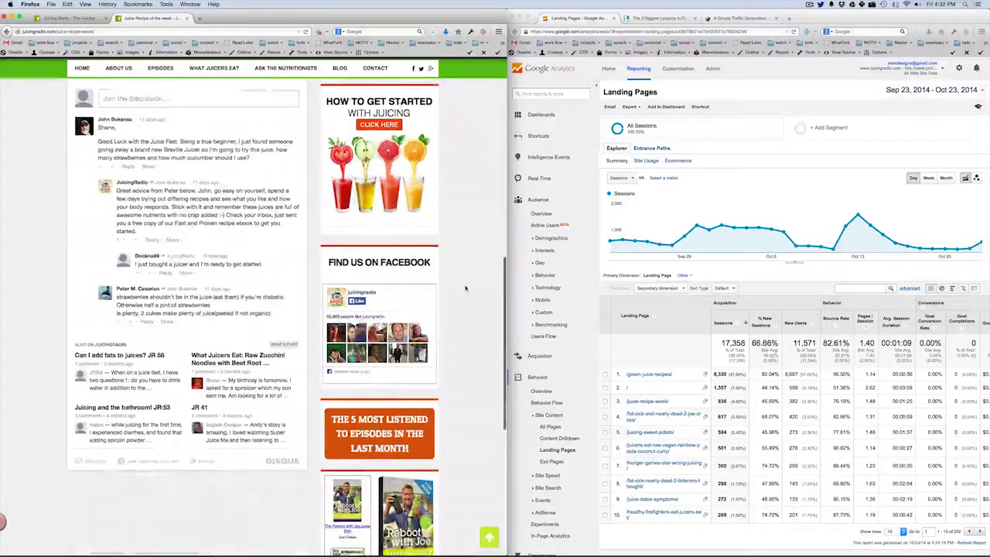
scroll(465, 288, "up", 8)
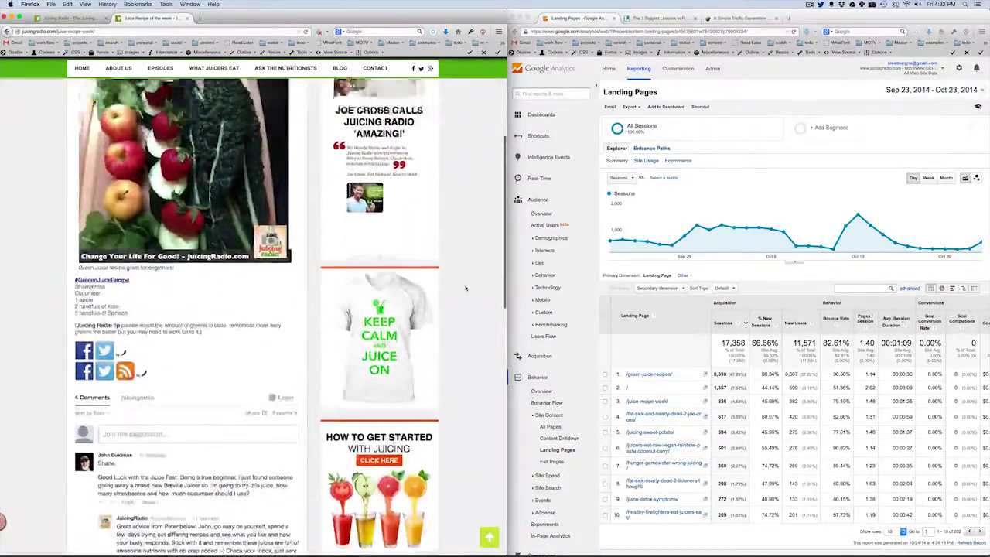
scroll(464, 288, "up", 6)
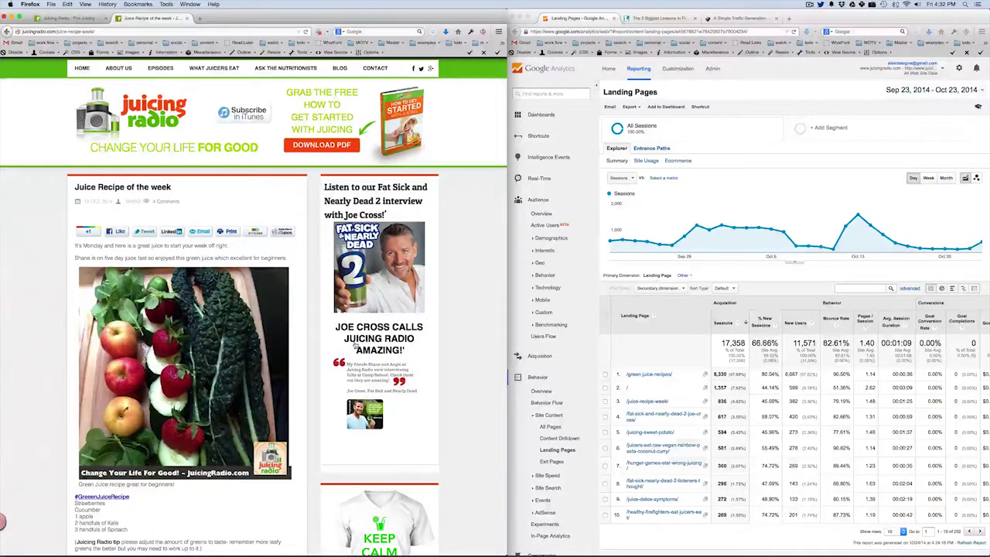
scroll(255, 337, "down", 6)
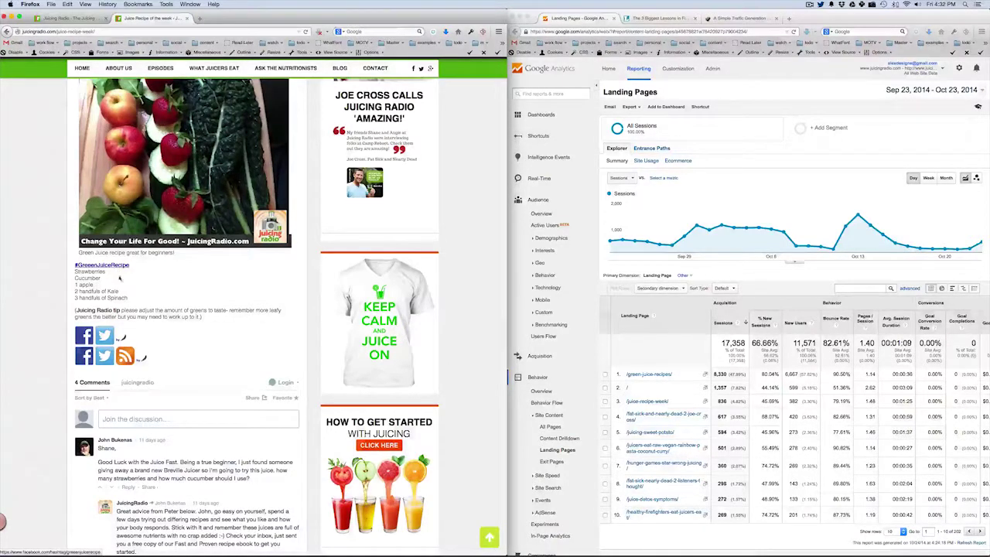
scroll(70, 309, "up", 5)
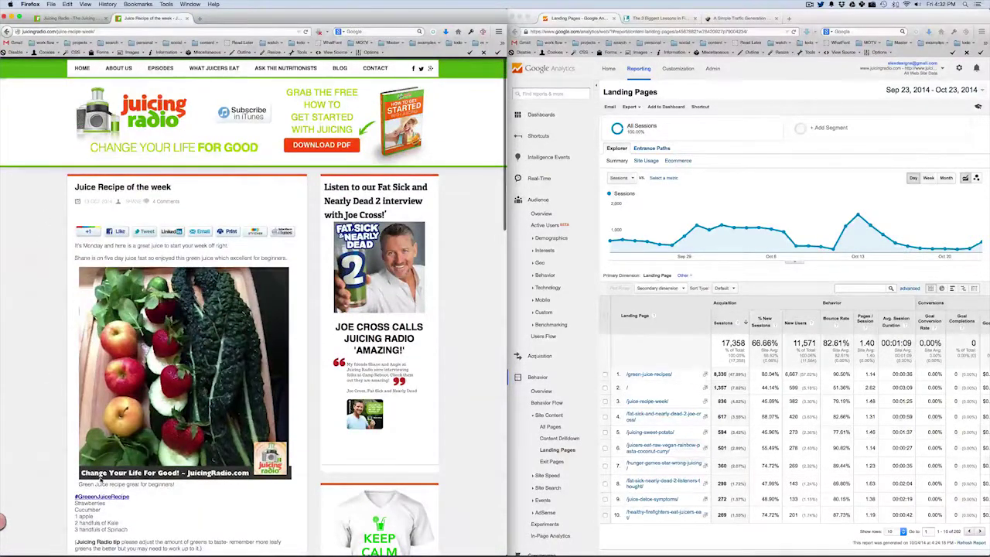
Examine the recipe post again around its ingredient list, Juicing Radio tip and social icons, returning to the post's start.
scroll(199, 497, "down", 2)
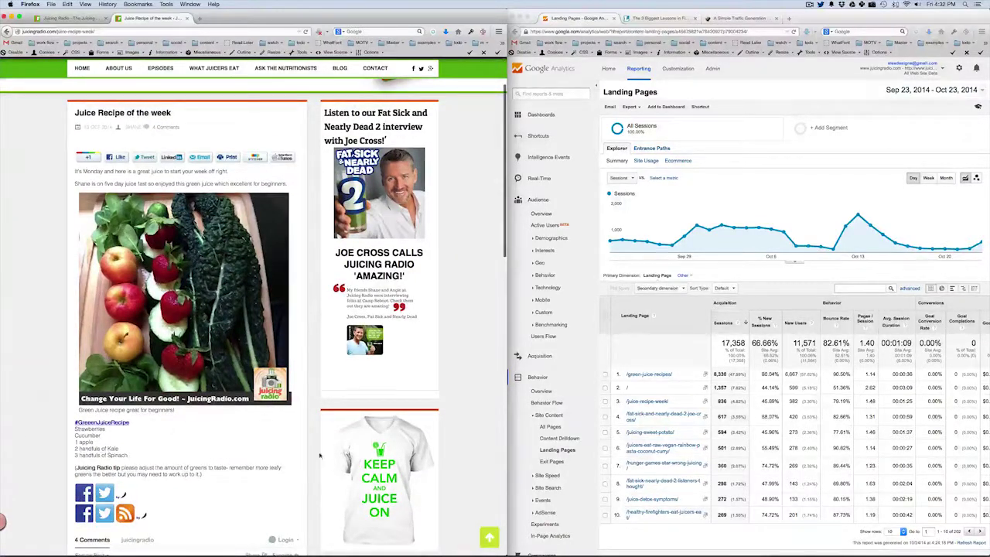
scroll(49, 272, "down", 3)
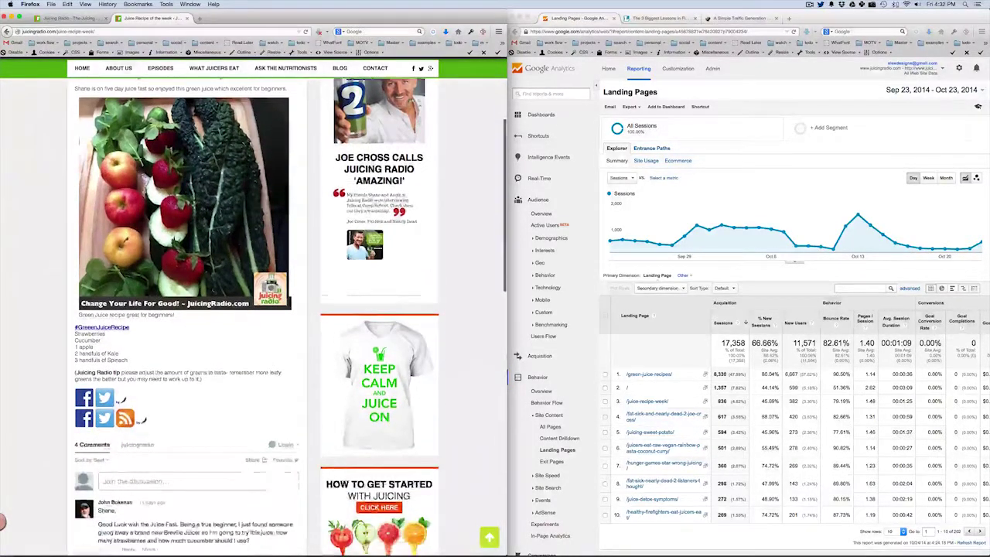
scroll(232, 255, "up", 4)
scroll(401, 223, "down", 2)
scroll(401, 223, "down", 1)
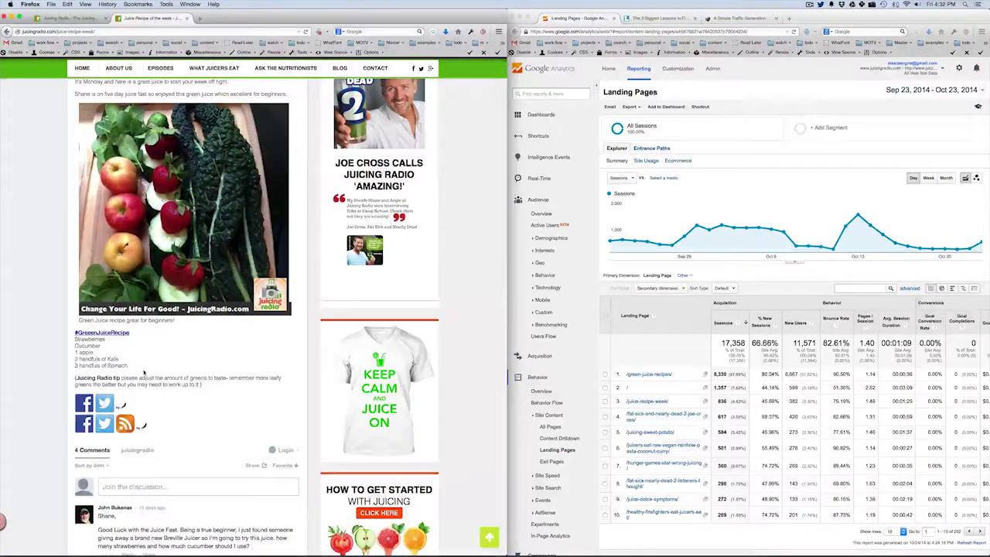
scroll(142, 371, "up", 4)
scroll(111, 375, "down", 2)
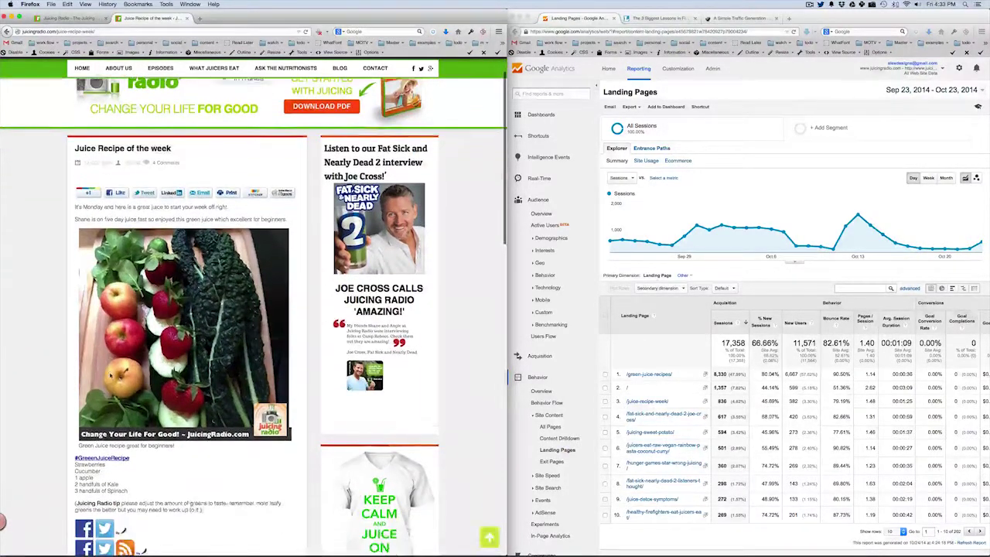
scroll(111, 374, "up", 2)
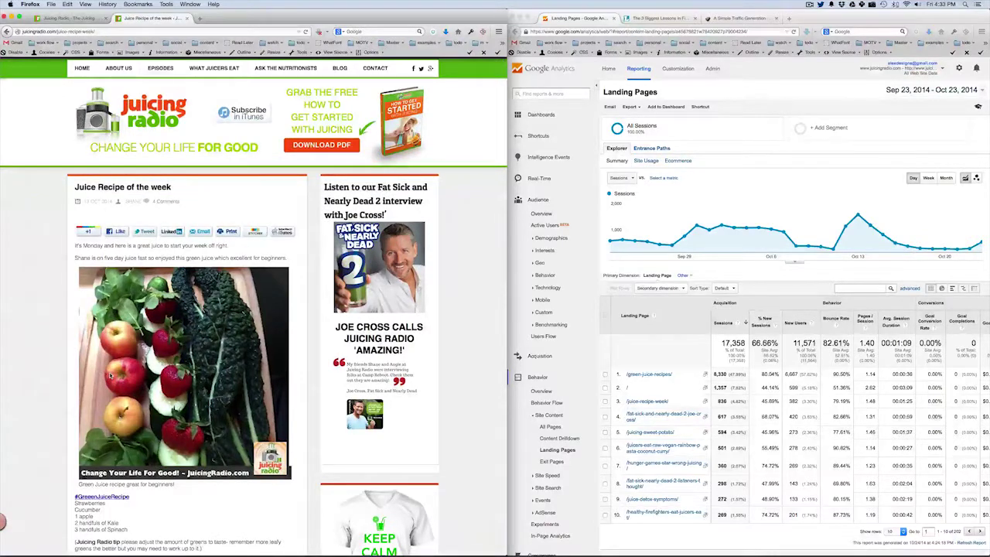
Open the Fat Sick and Nearly Dead 2 review post and view the sign-up form behind its Never Miss Another Episode link.
left_click(416, 260)
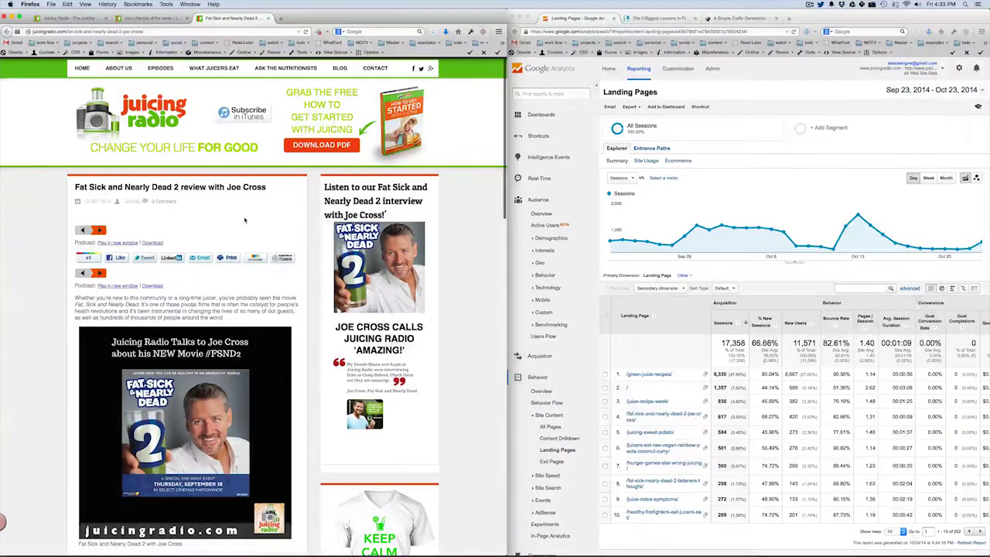
scroll(247, 219, "down", 10)
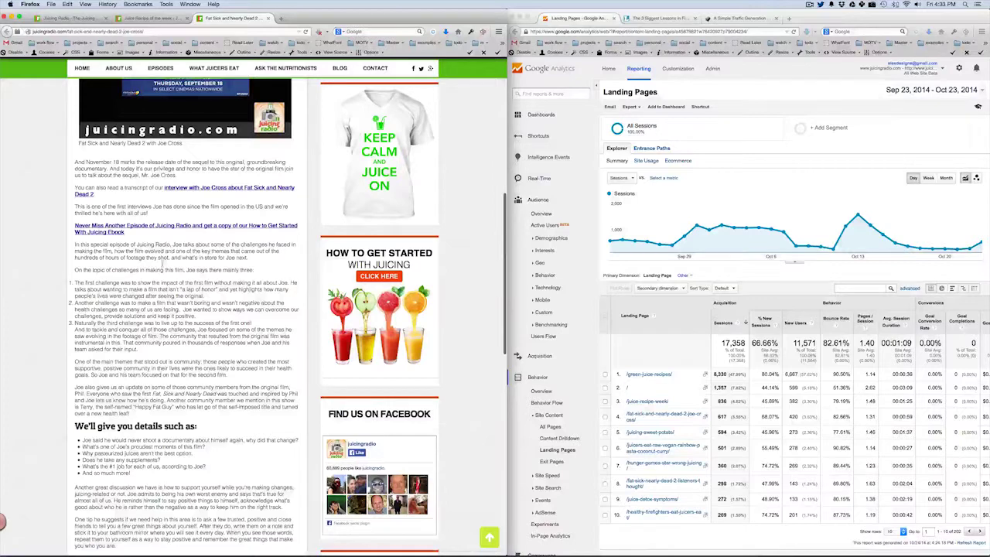
left_click(210, 226)
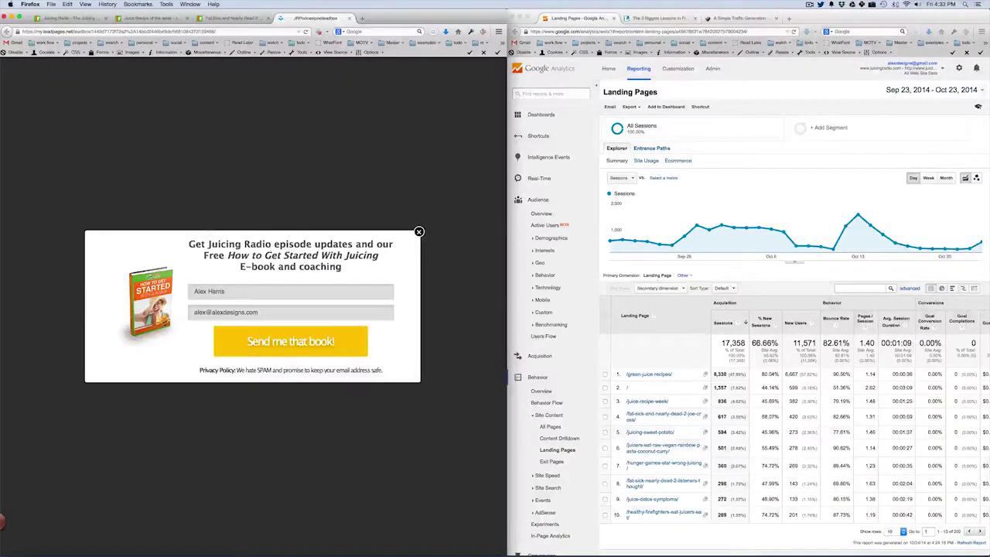
left_click(419, 232)
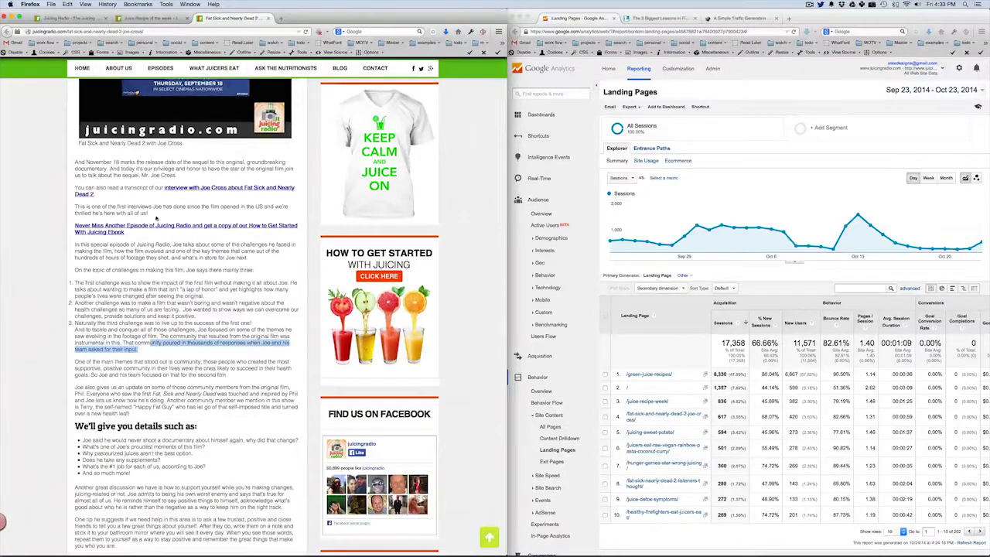
Highlight the Fat Sick and Nearly Dead 2 page's bounce rate in the report and revisit the sign-up link in the post.
left_click(518, 324)
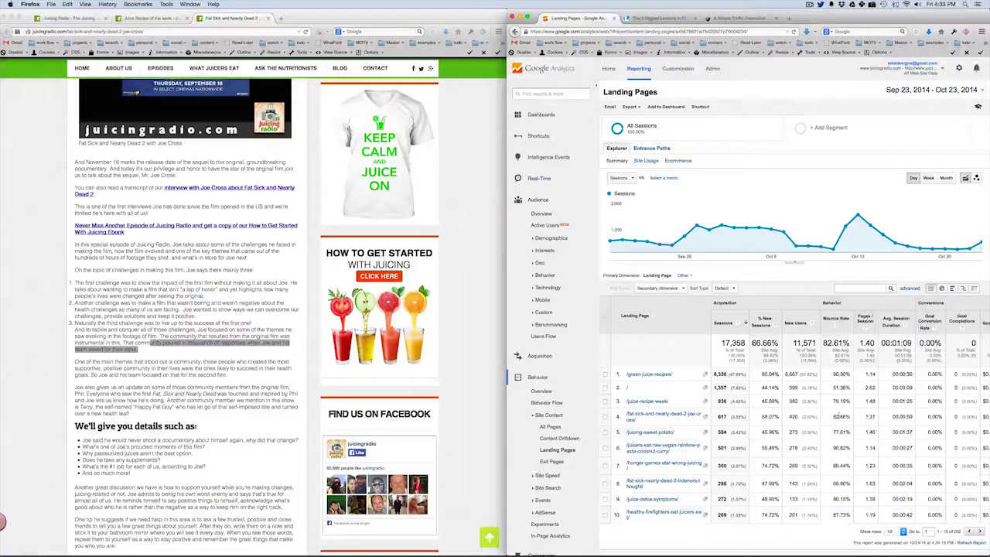
left_click(202, 379)
scroll(172, 327, "up", 3)
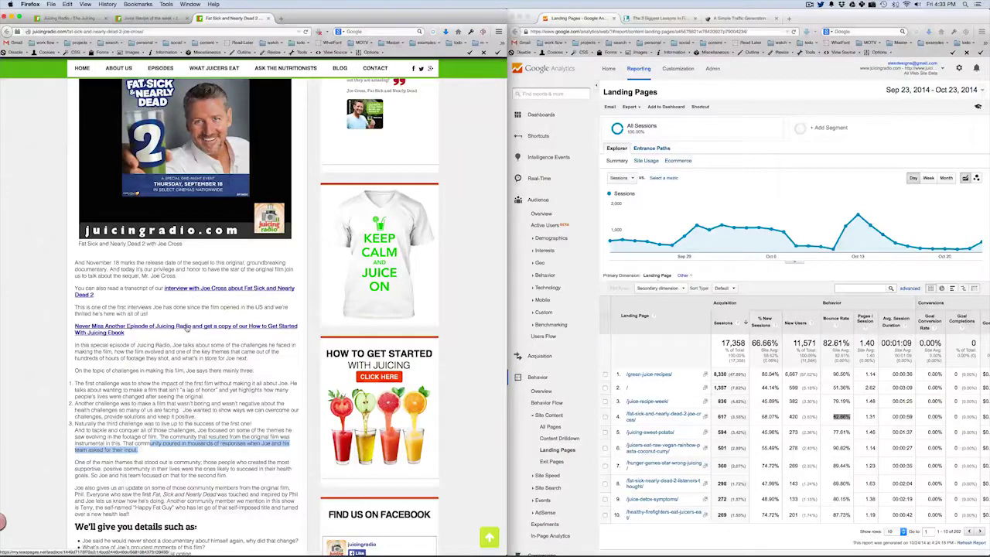
Highlight the links under Resources discussed in this show and return to the start of the review post.
scroll(187, 328, "down", 9)
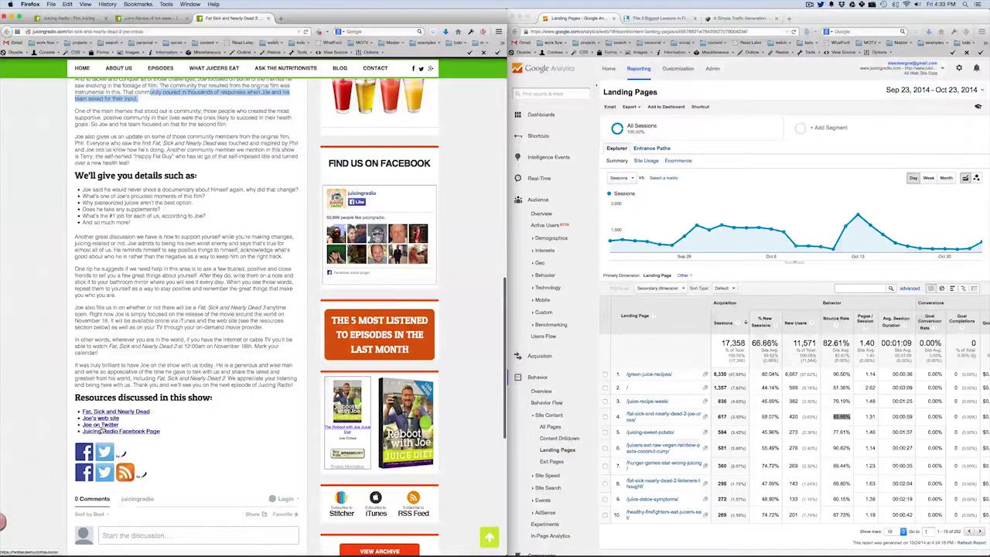
triple_click(156, 429)
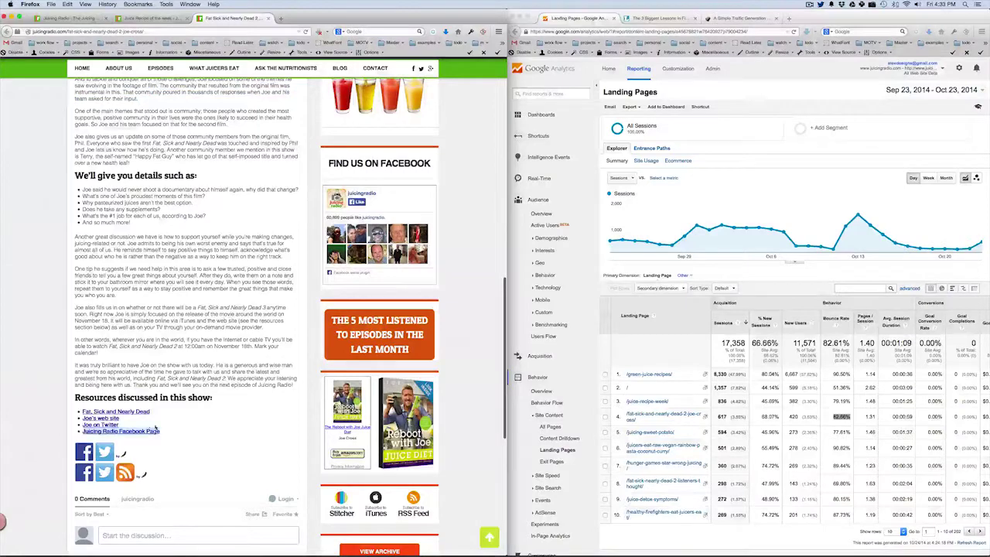
left_click_drag(157, 429, 73, 412)
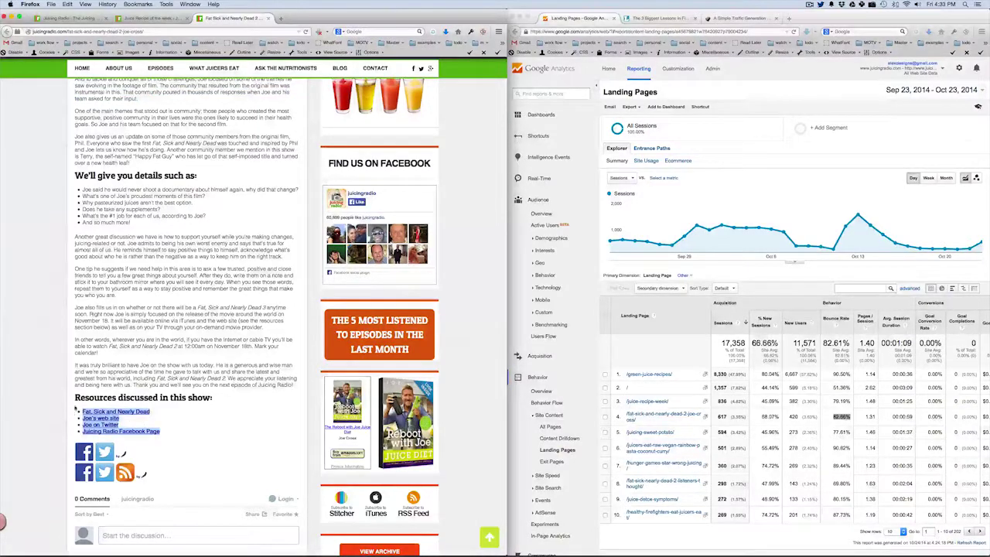
scroll(189, 259, "up", 10)
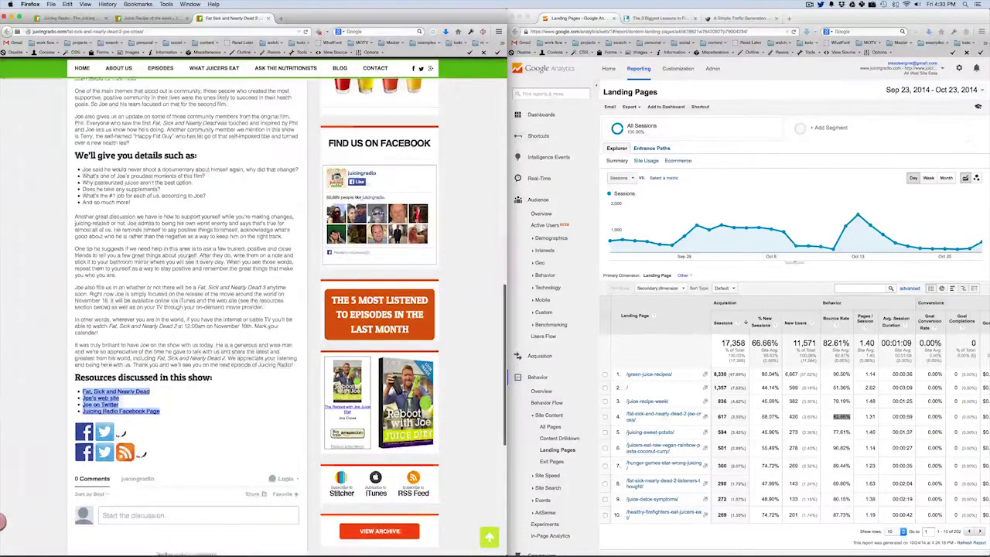
scroll(189, 259, "up", 3)
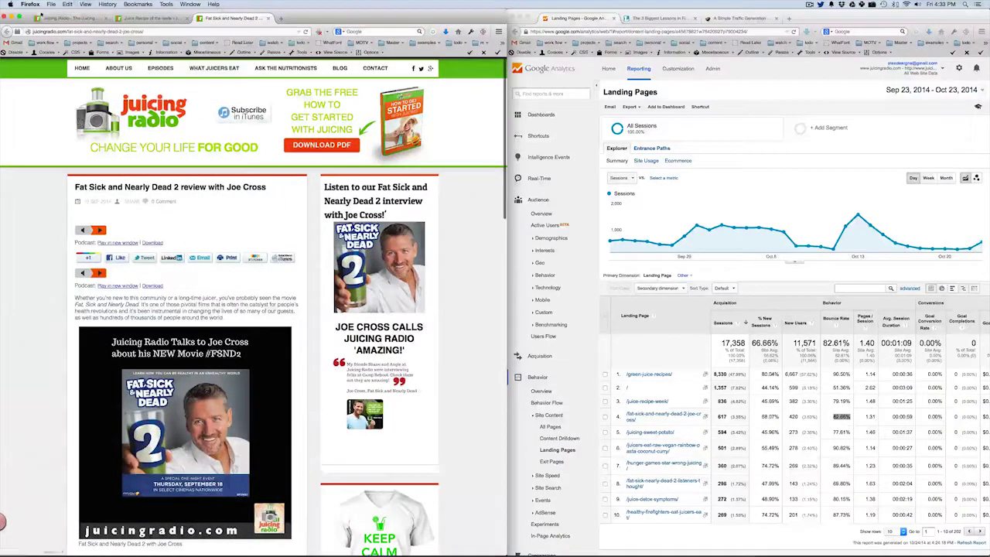
Open the About Us page and examine its introduction and story for calls to action.
left_click(119, 69)
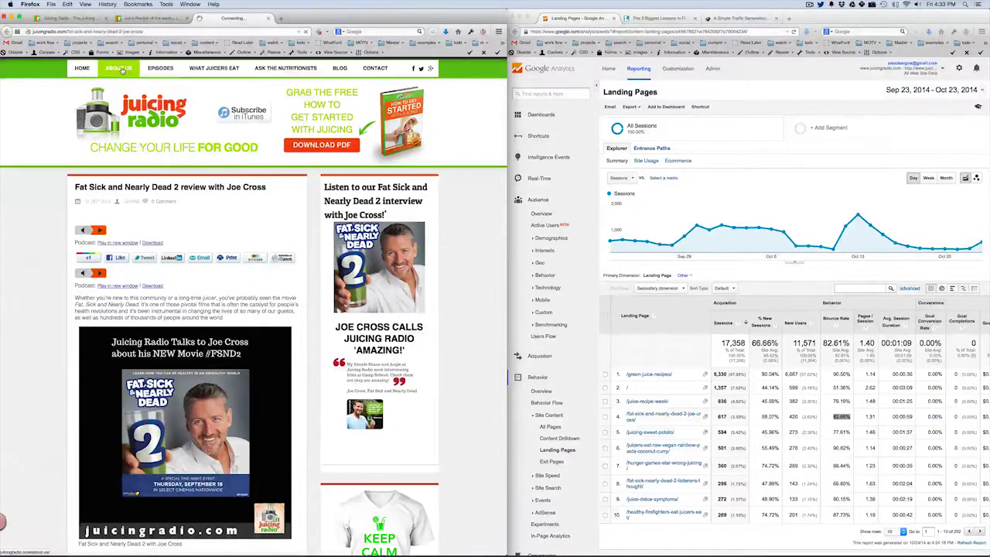
scroll(64, 191, "down", 5)
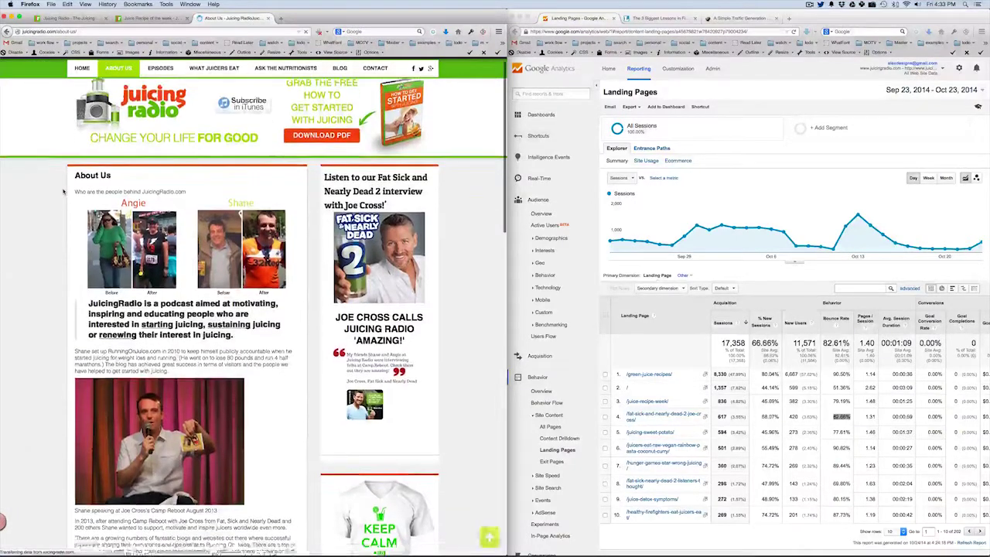
scroll(297, 193, "up", 5)
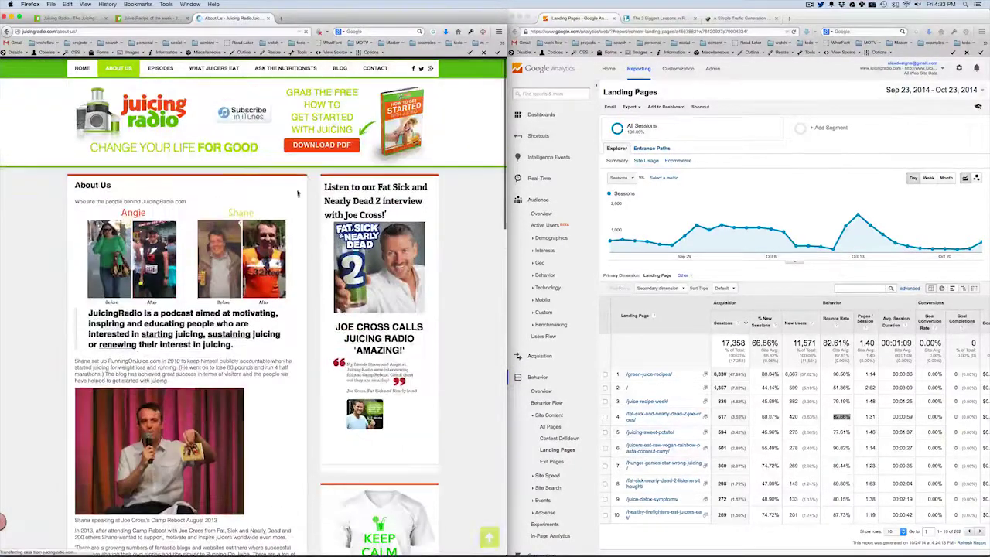
scroll(252, 267, "up", 10)
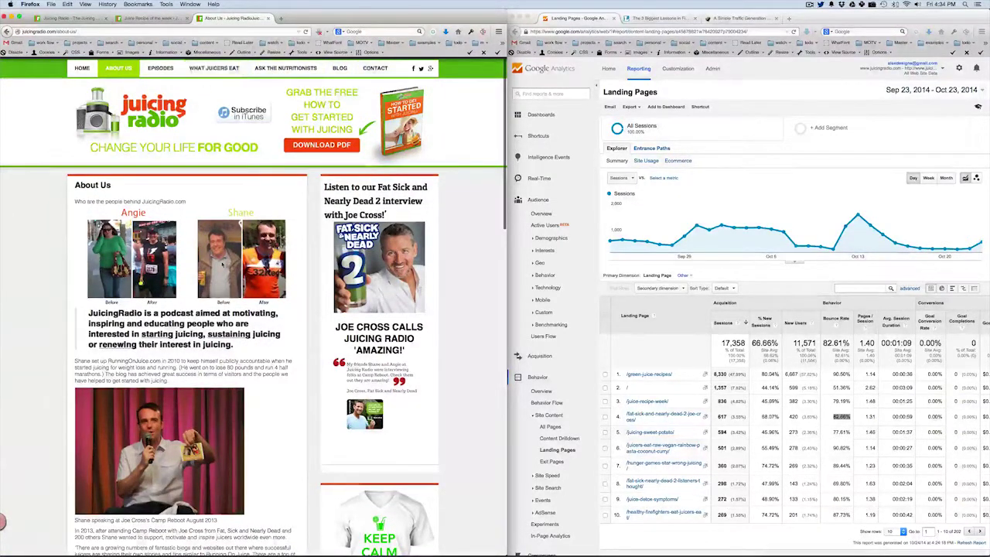
scroll(222, 264, "down", 5)
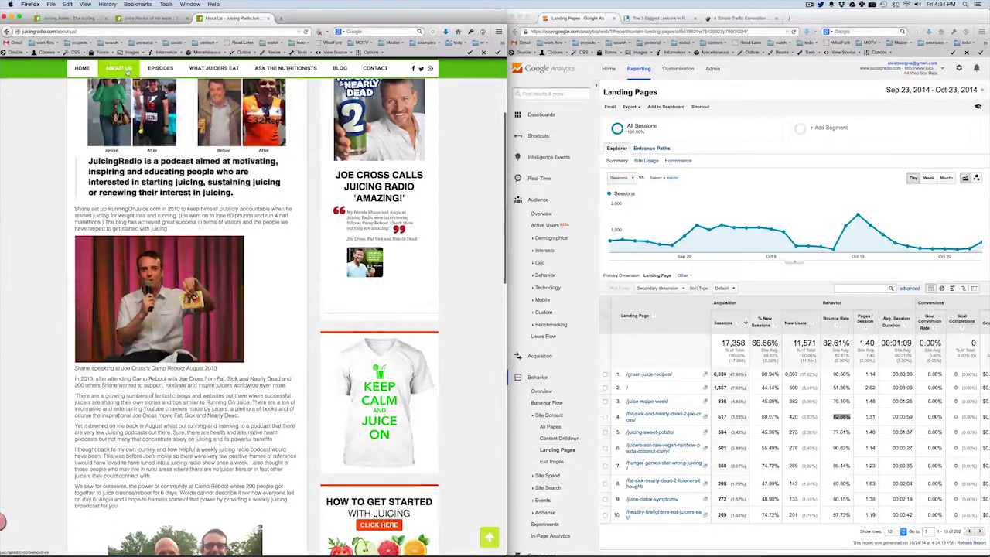
Open the Episodes page and the What Juicers Eat page, examining the post listings on each.
left_click(164, 71)
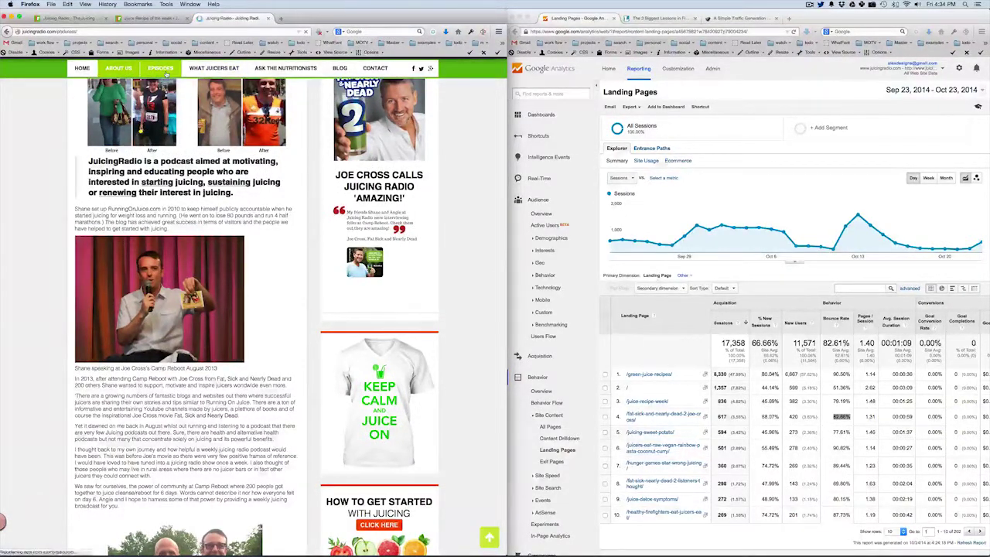
scroll(253, 309, "down", 5)
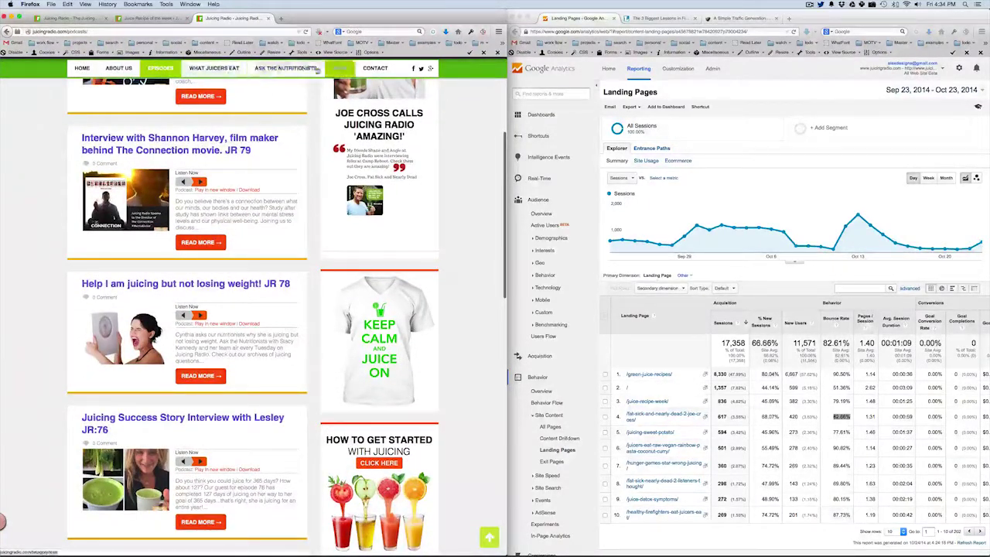
scroll(279, 90, "down", 3)
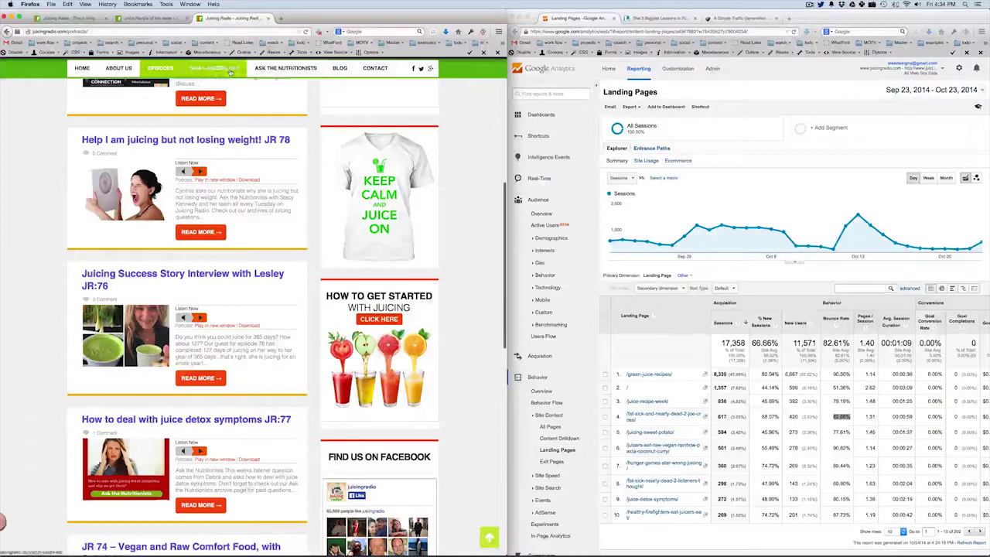
left_click(257, 177)
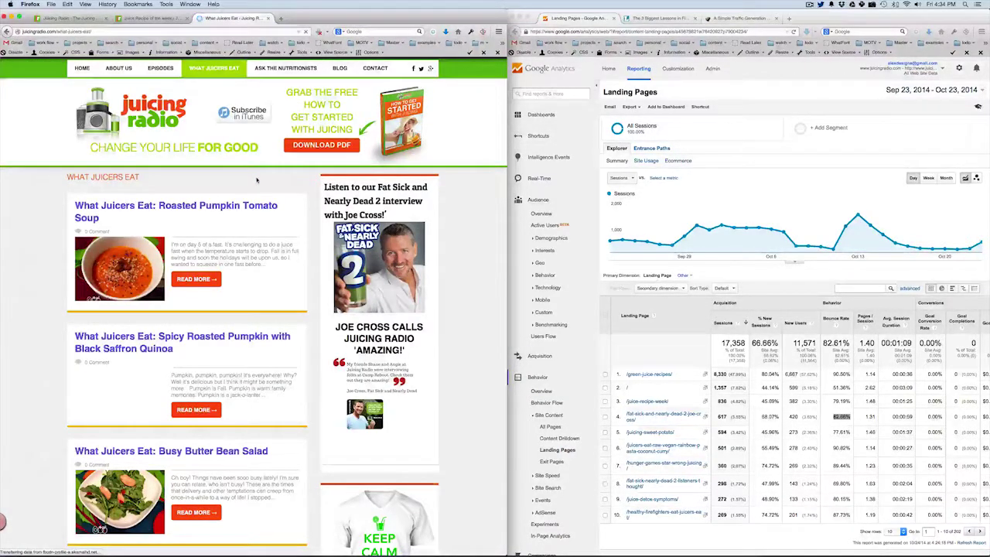
scroll(316, 248, "down", 2)
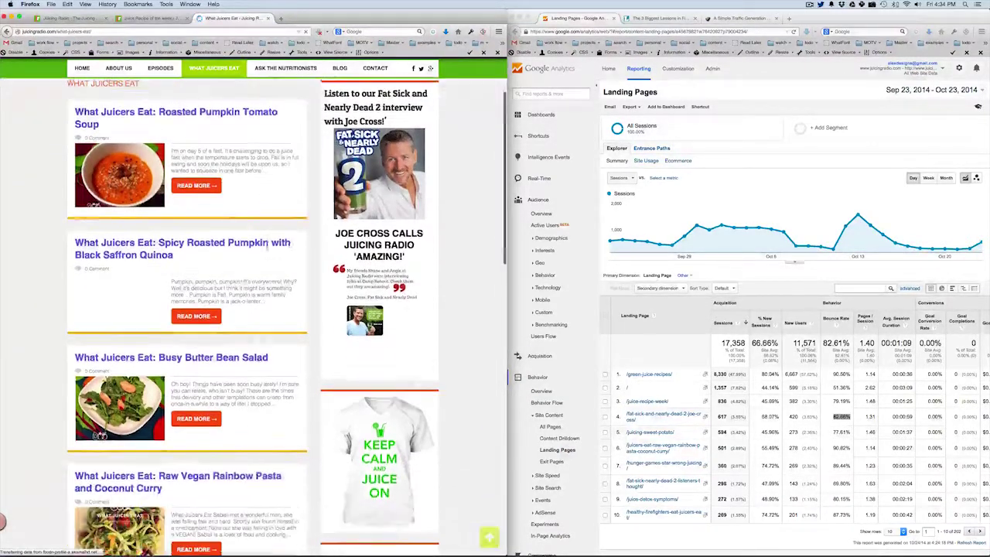
View the Browser & OS report under Technology, then the Mobile Overview report, and highlight the mobile sessions figure.
left_click(694, 262)
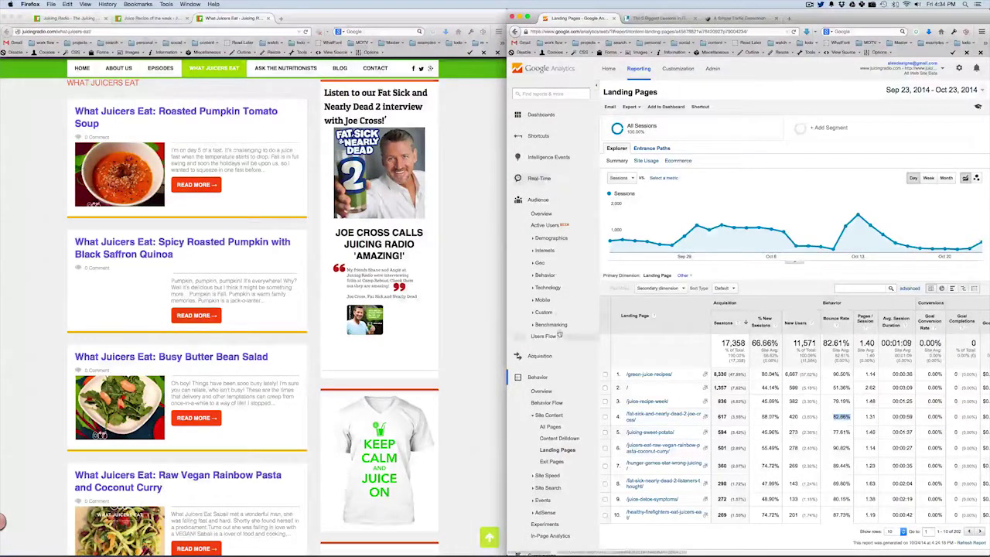
left_click(548, 288)
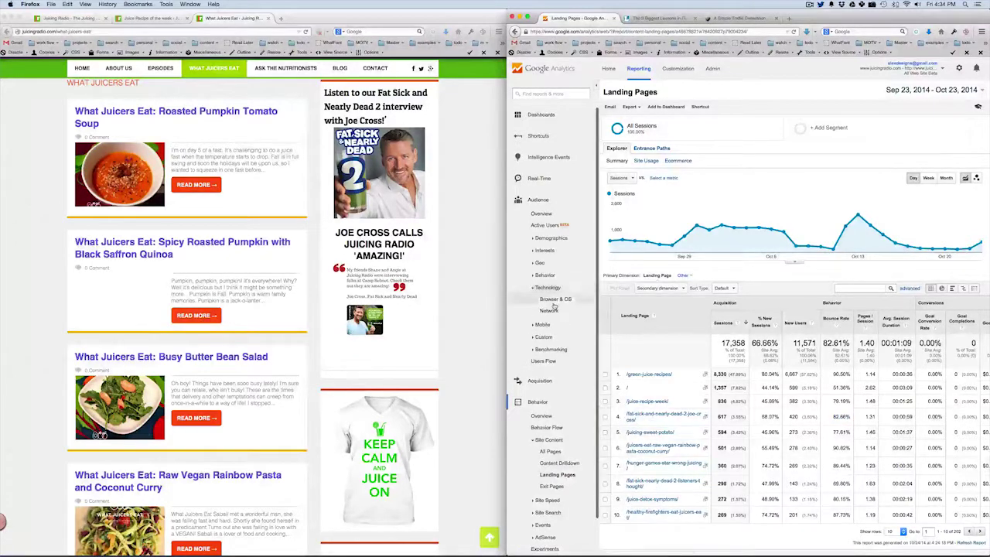
left_click(554, 300)
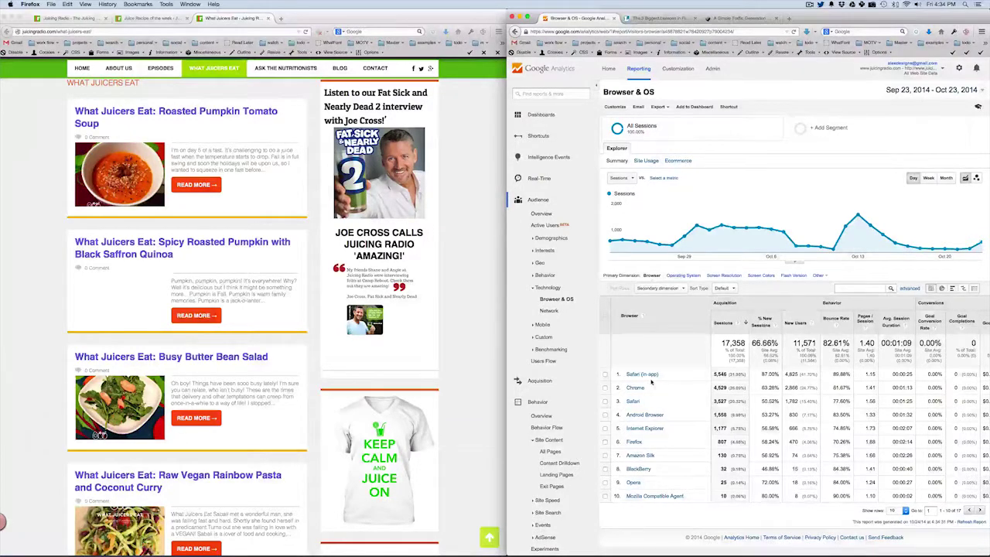
left_click(542, 324)
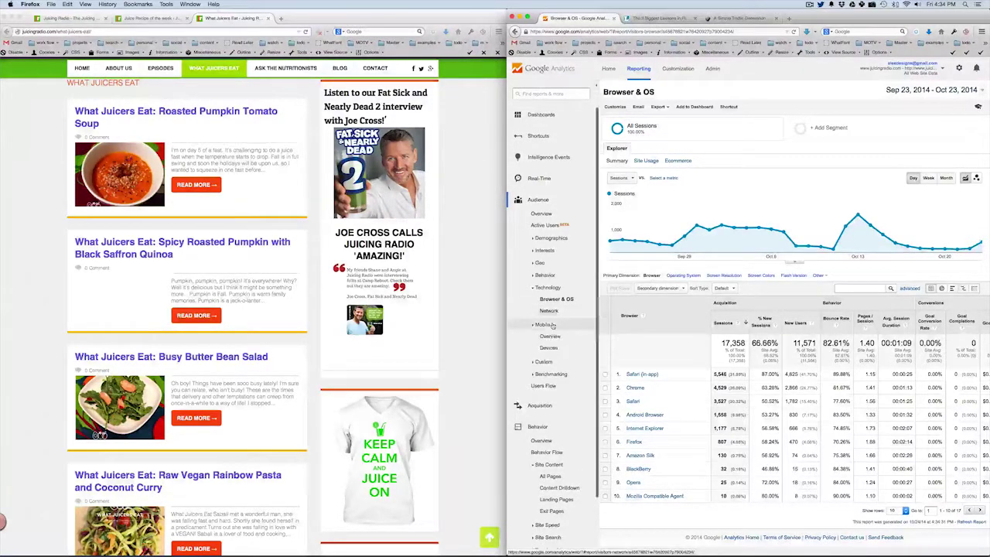
left_click(551, 336)
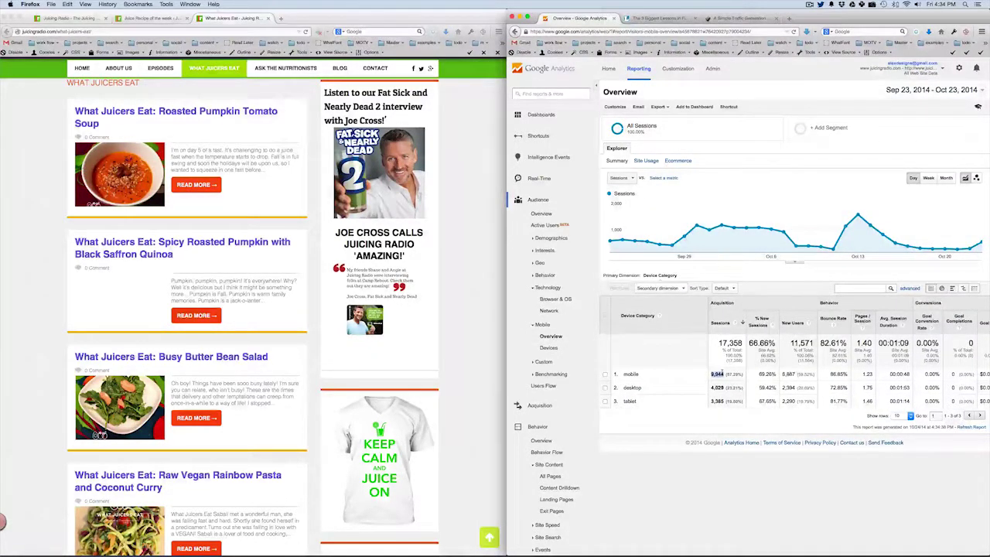
Copy the web address of the What Juicers Eat page.
left_click(461, 355)
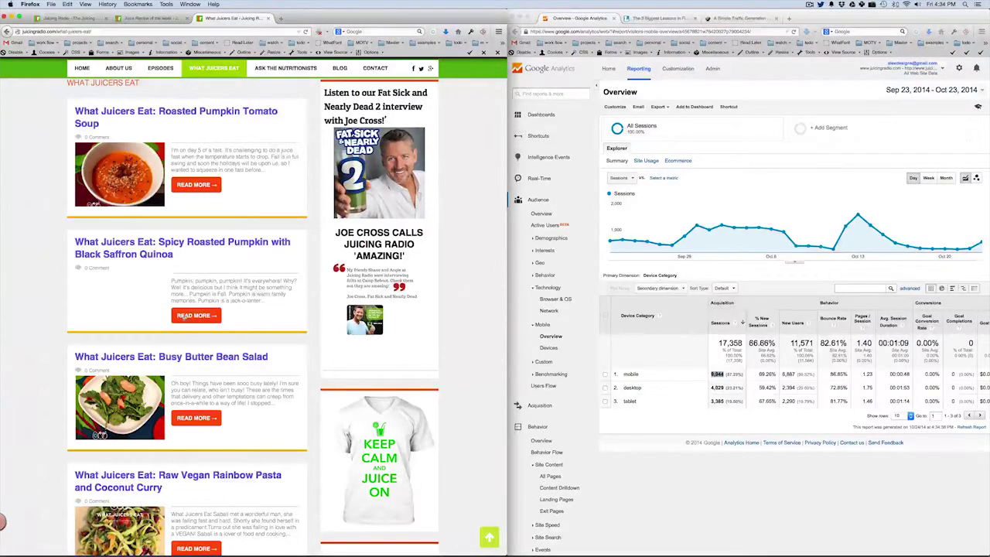
key("ctrl+a")
left_click(1, 244)
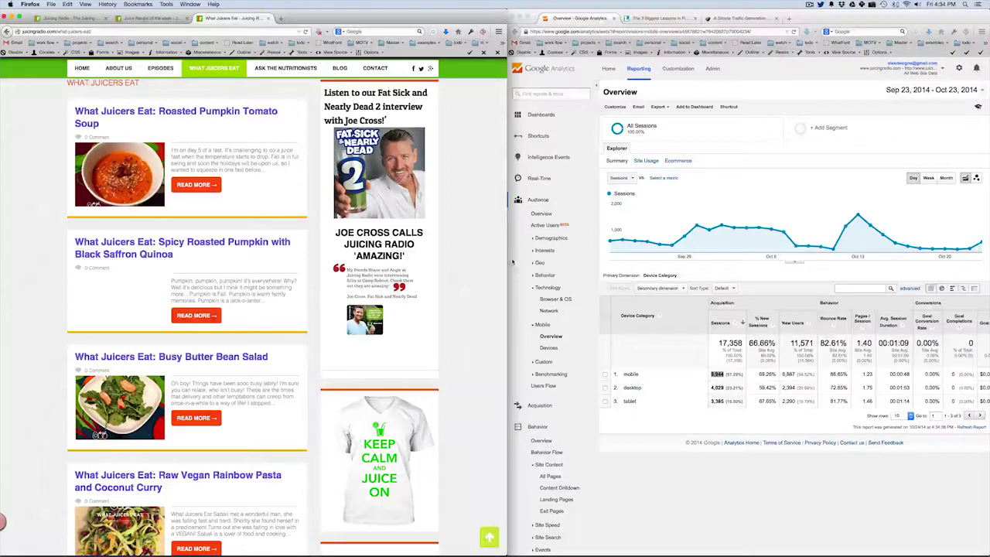
left_click(171, 31)
key("super+c")
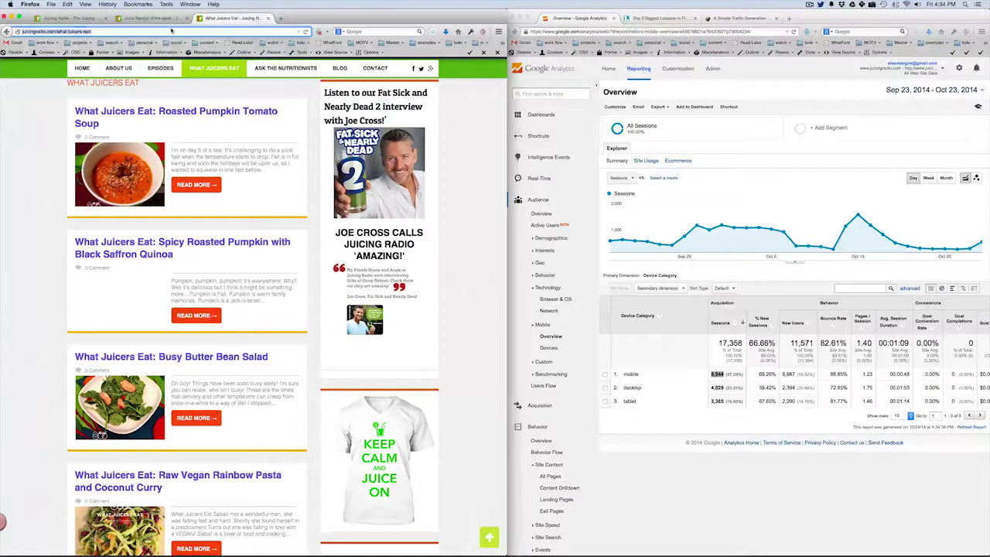
Open iphone4simulator.com in a new browser tab and highlight the mobile category in the Analytics report.
key("super+t")
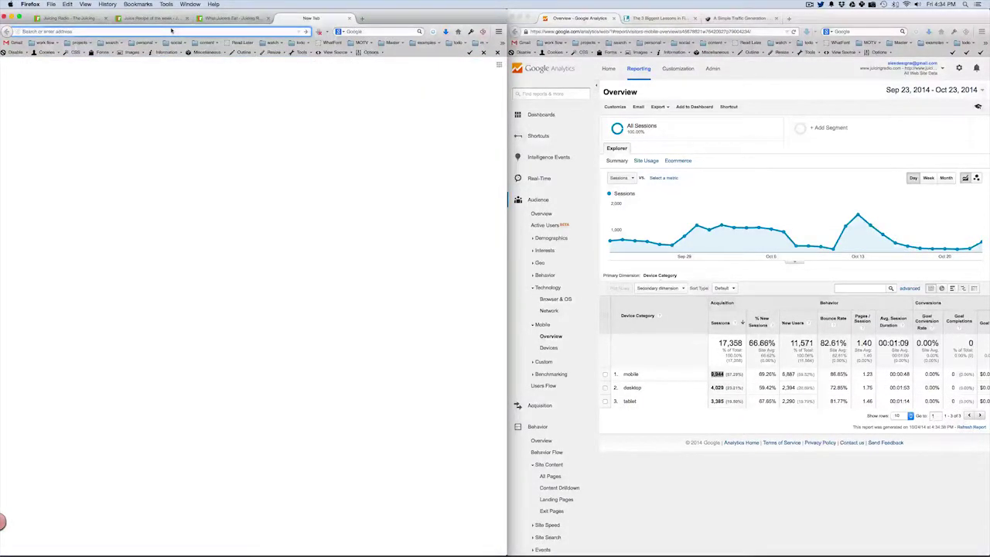
type("iphone4simulator.com")
key("Return")
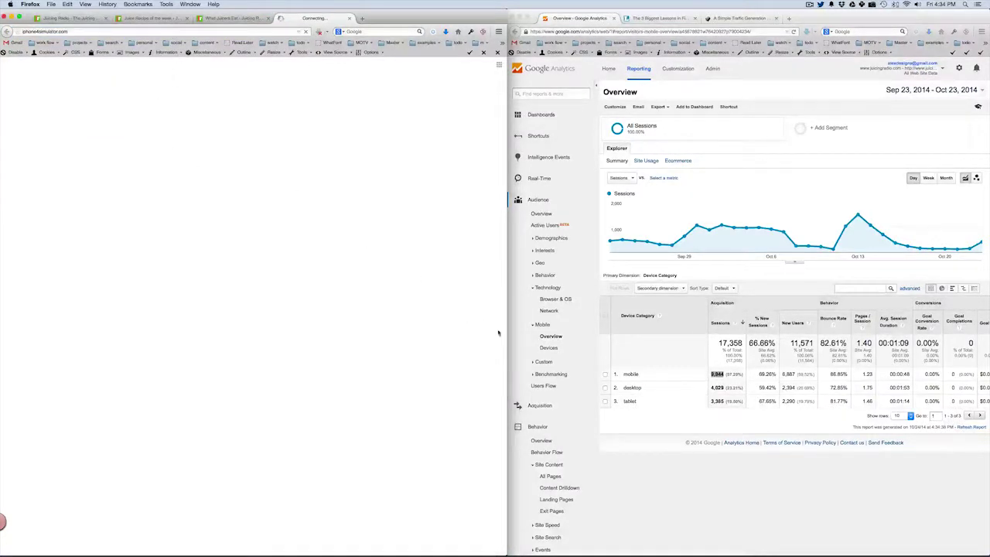
left_click(631, 373)
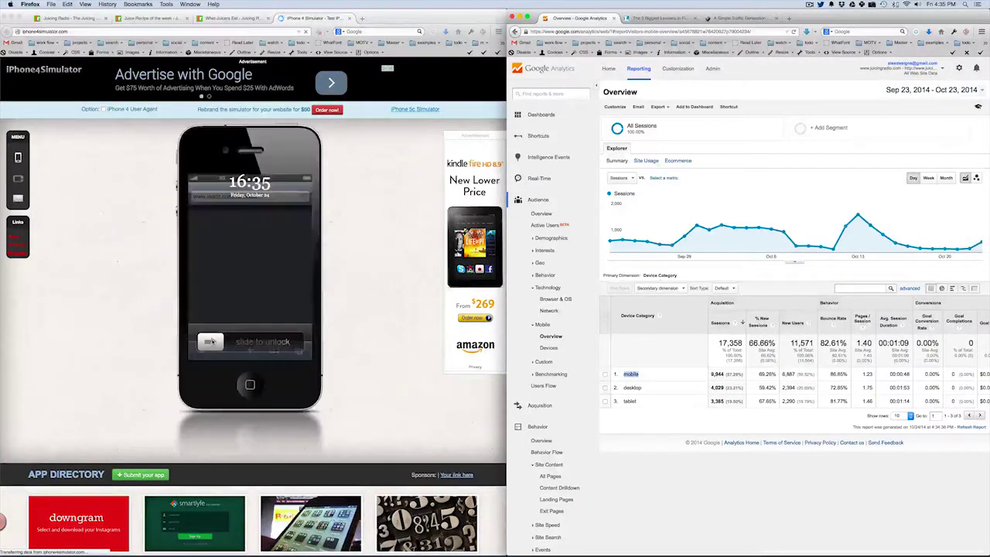
Unlock the simulated iPhone and load juicingradio.com/what-juicers-eat/ in its browser.
left_click(210, 341)
left_click_drag(211, 341, 288, 341)
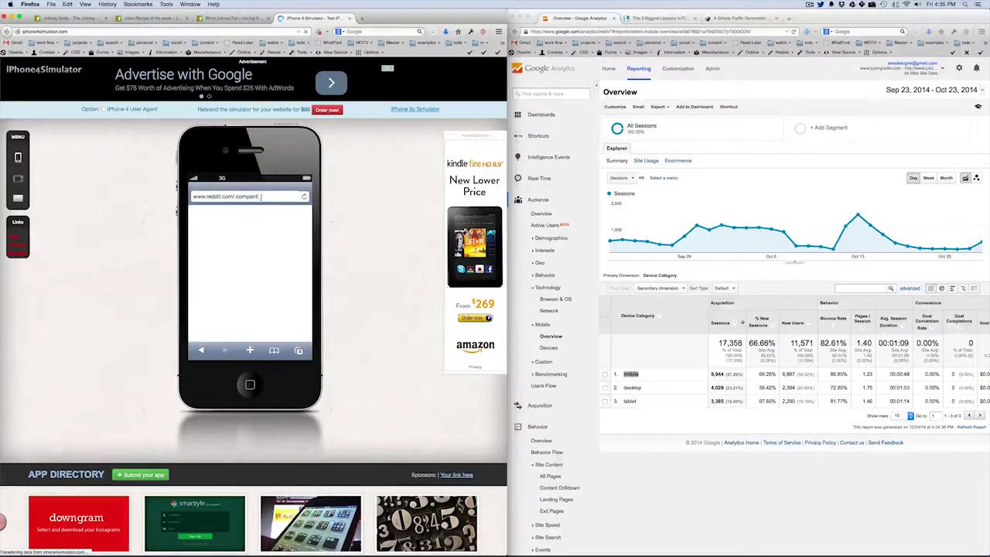
triple_click(260, 196)
key("super+v")
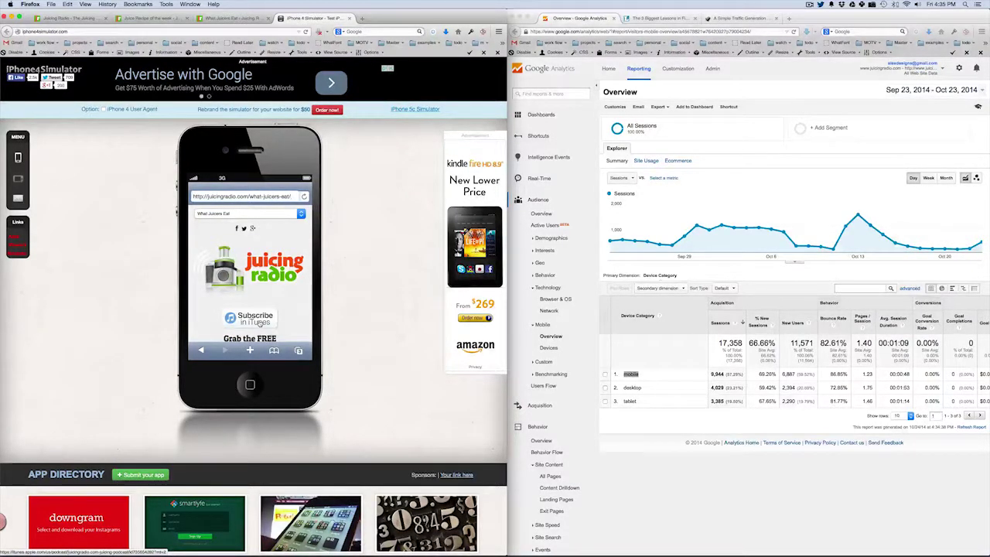
Examine the mobile What Juicers Eat page from its header and PDF offer to the post listings, and open the first post.
scroll(259, 323, "down", 2)
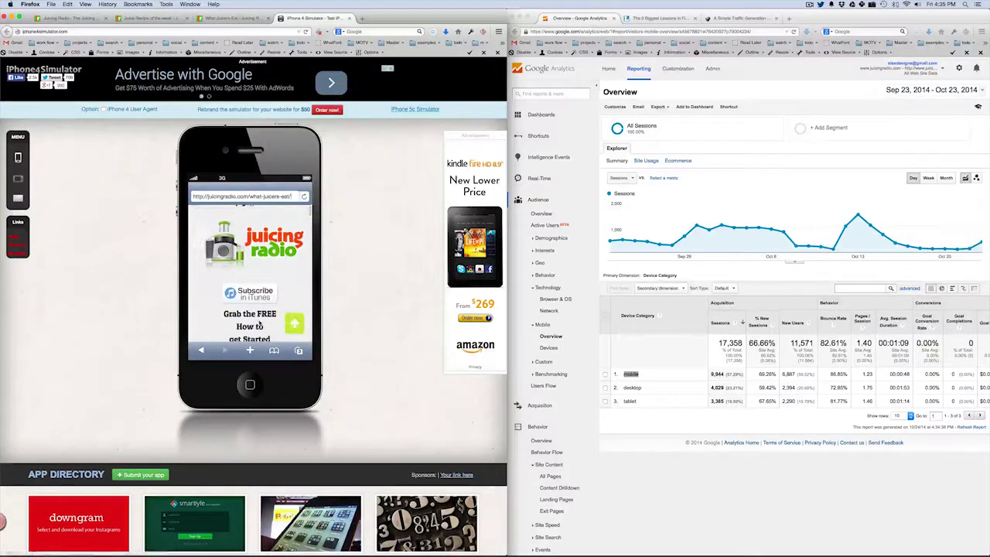
scroll(263, 323, "up", 2)
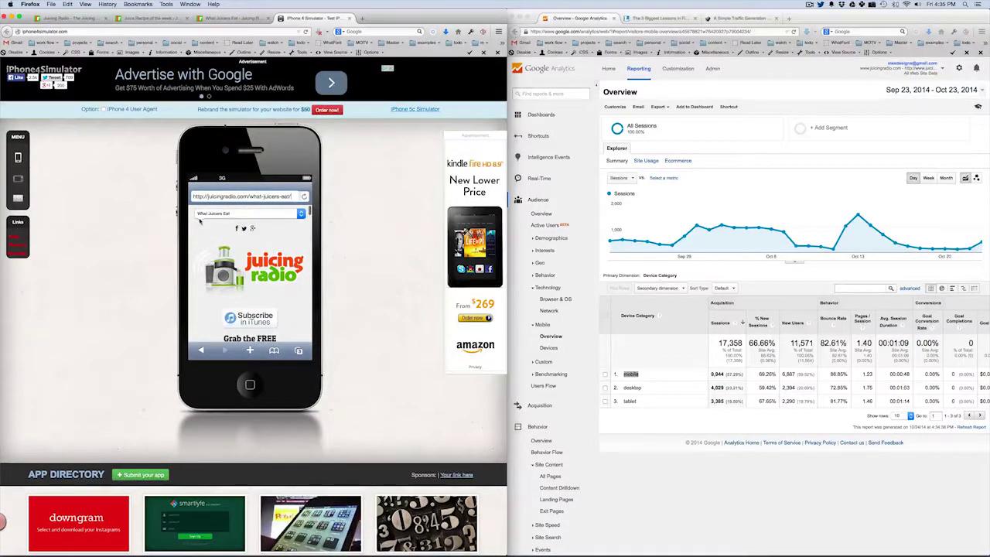
scroll(245, 287, "down", 5)
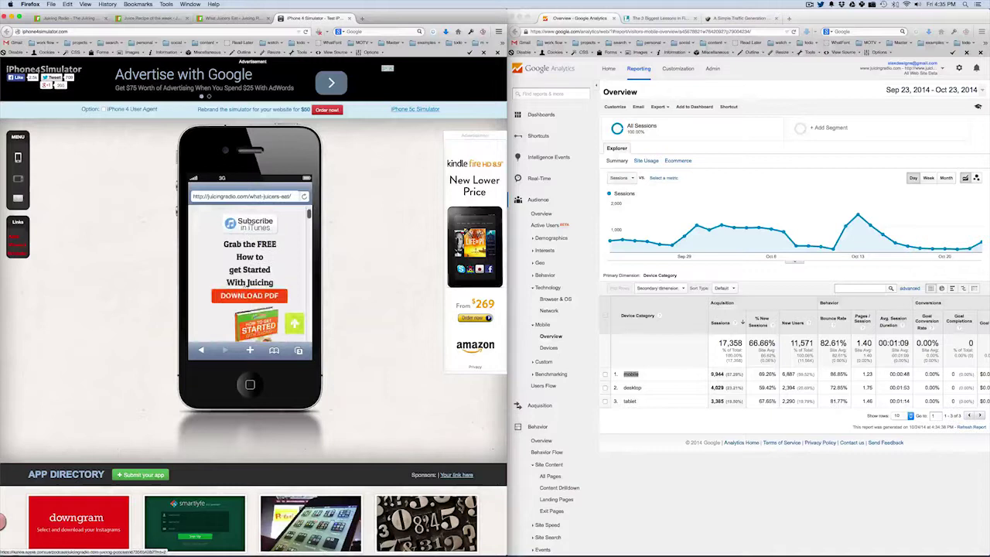
scroll(246, 293, "down", 3)
scroll(240, 292, "up", 3)
scroll(238, 292, "up", 5)
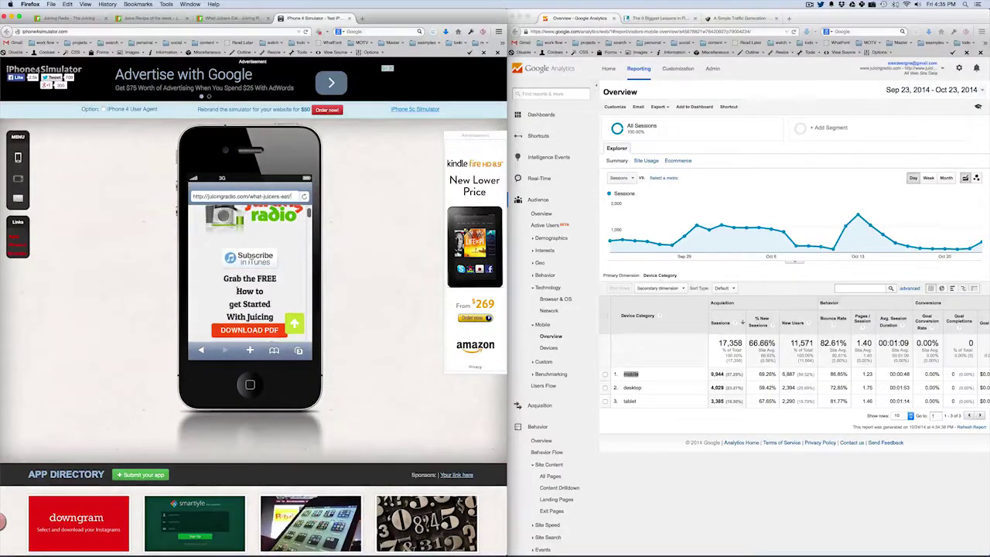
scroll(237, 291, "down", 3)
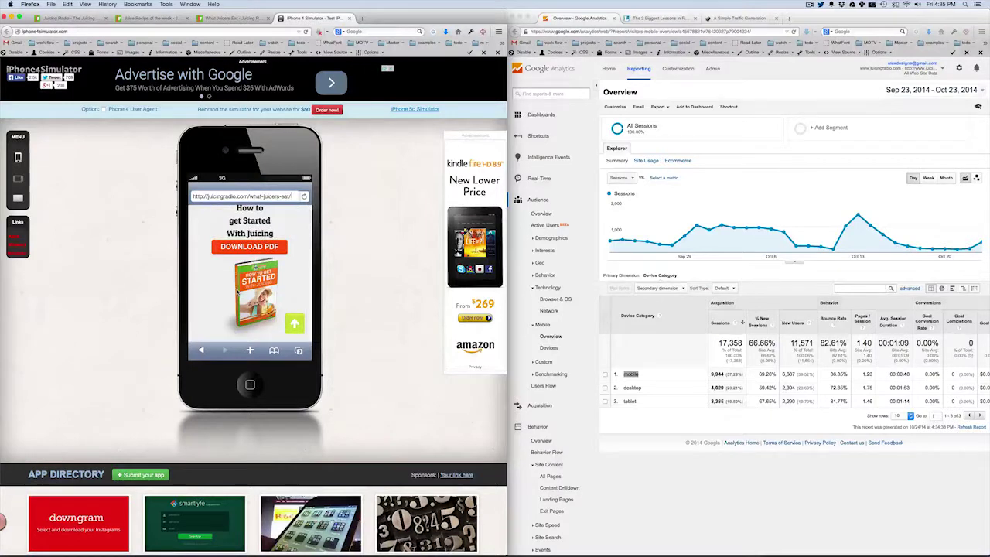
scroll(238, 292, "down", 5)
scroll(237, 292, "down", 2)
scroll(237, 292, "up", 2)
scroll(237, 293, "down", 1)
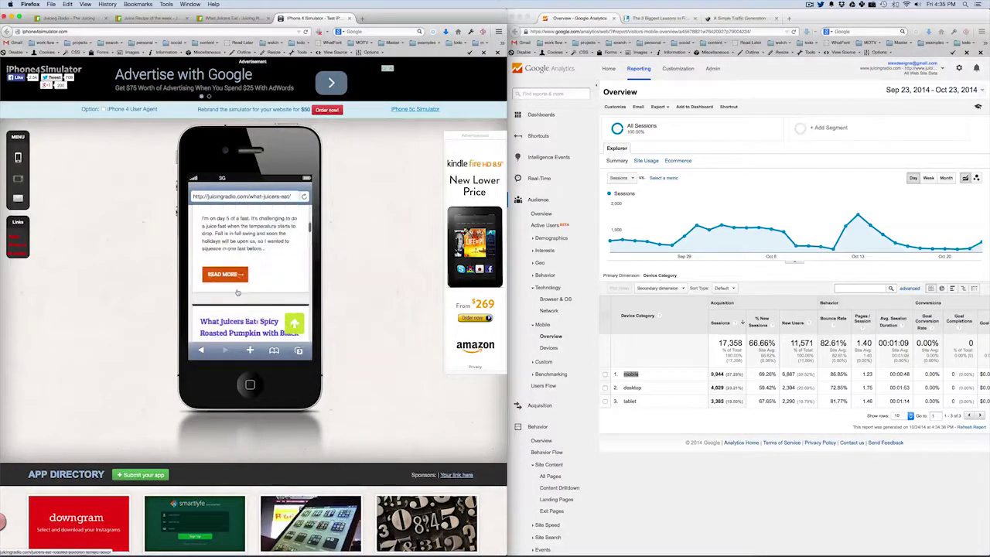
left_click(238, 281)
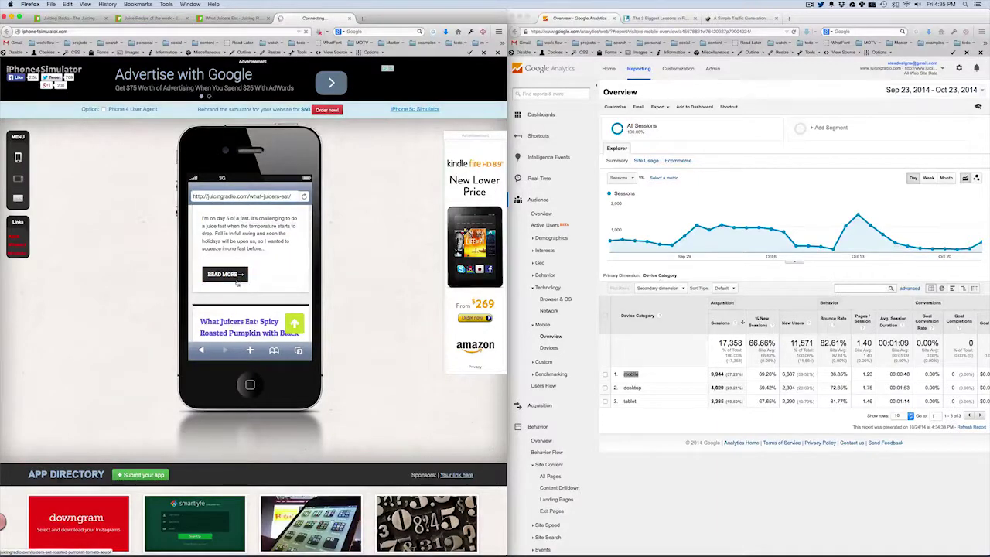
left_click(79, 19)
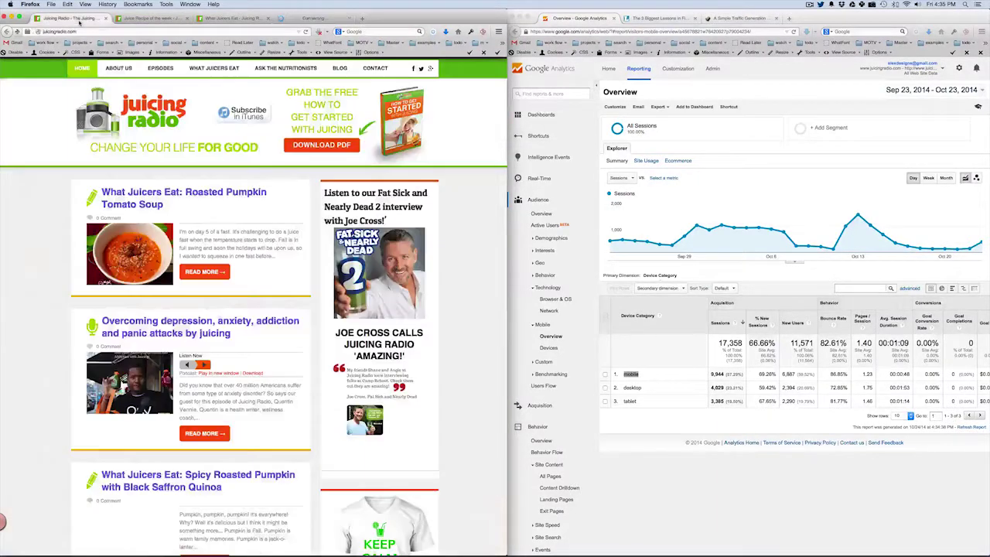
left_click(7, 32)
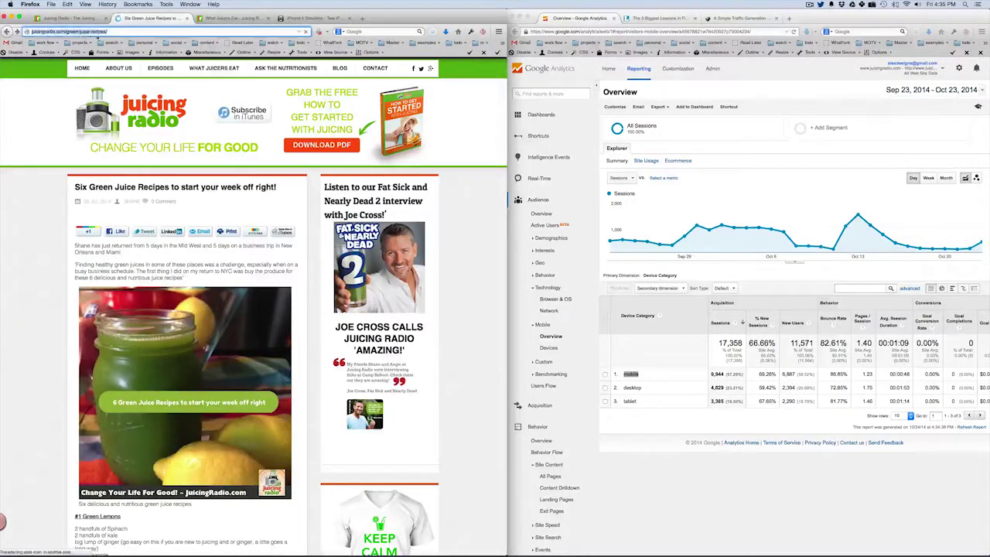
left_click(309, 18)
triple_click(285, 196)
type("http://juicingradio.com/green-juice-recipes/")
key("Return")
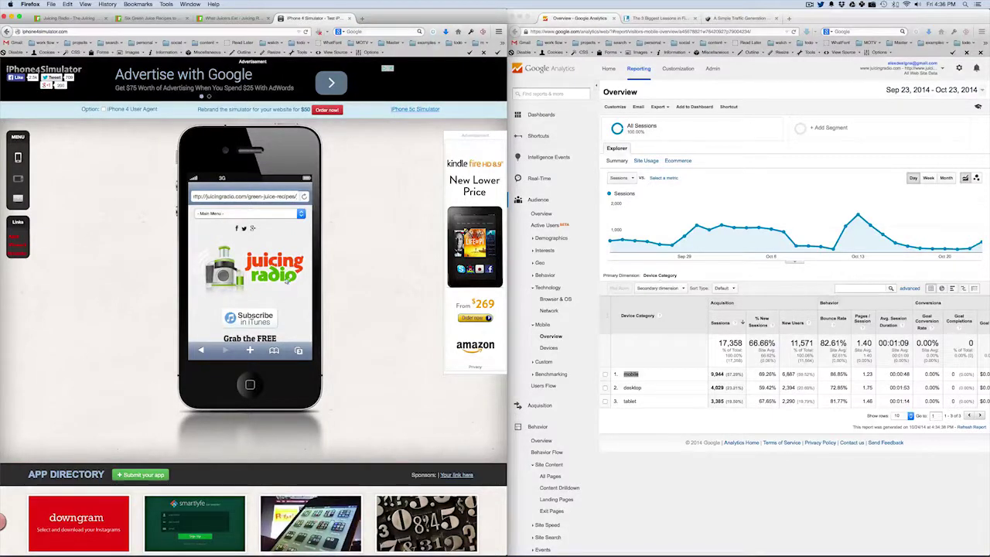
Examine the mobile green juice recipes page from the menu, iTunes and PDF offers down through the recipes.
left_click(272, 318)
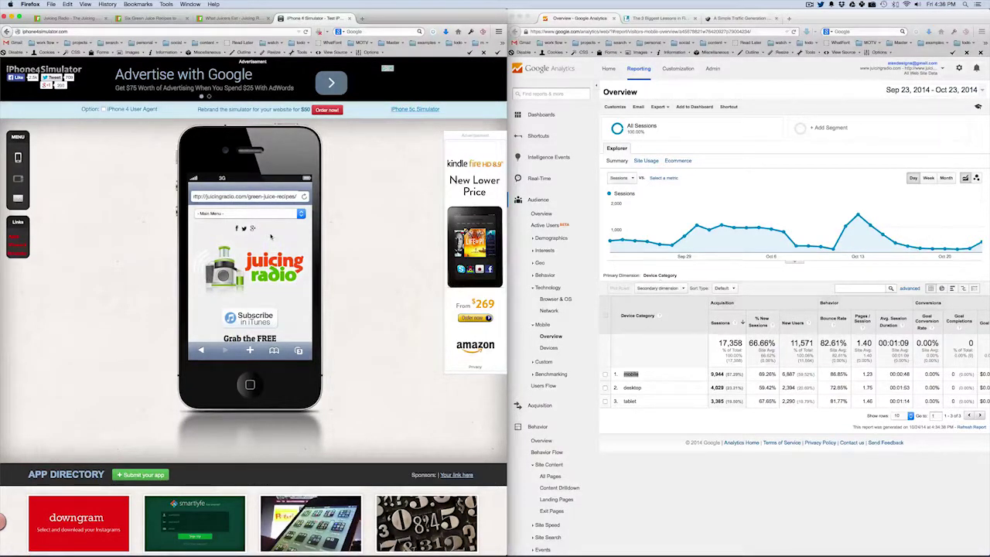
scroll(274, 244, "down", 5)
scroll(282, 256, "down", 3)
scroll(287, 265, "up", 8)
scroll(286, 263, "down", 4)
scroll(285, 262, "down", 3)
scroll(284, 255, "up", 6)
scroll(266, 307, "down", 4)
scroll(266, 307, "up", 2)
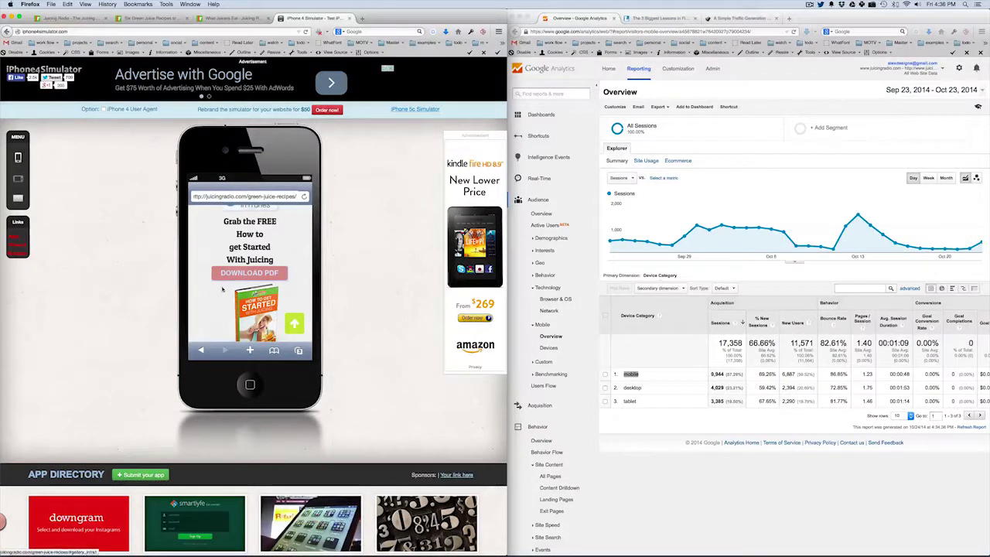
scroll(278, 280, "up", 5)
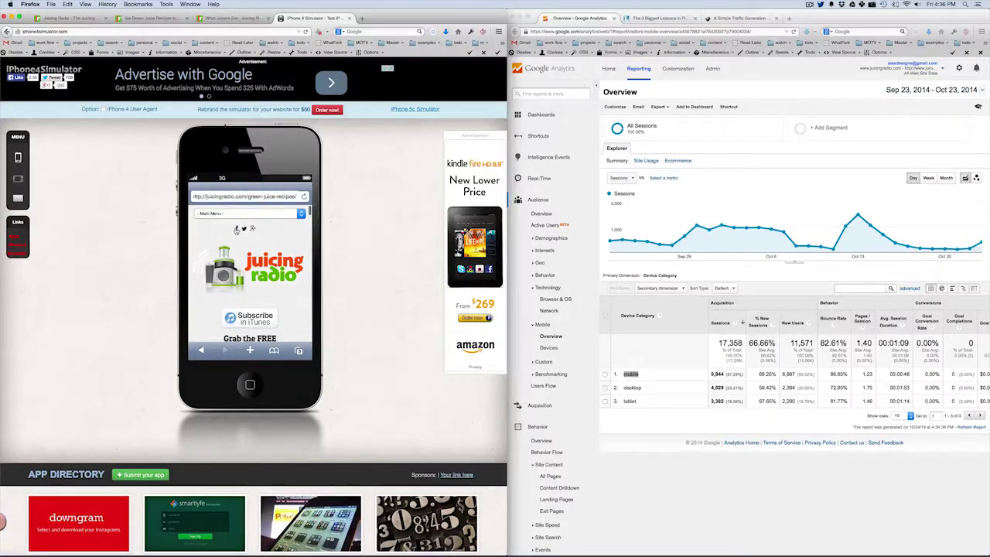
scroll(280, 245, "down", 5)
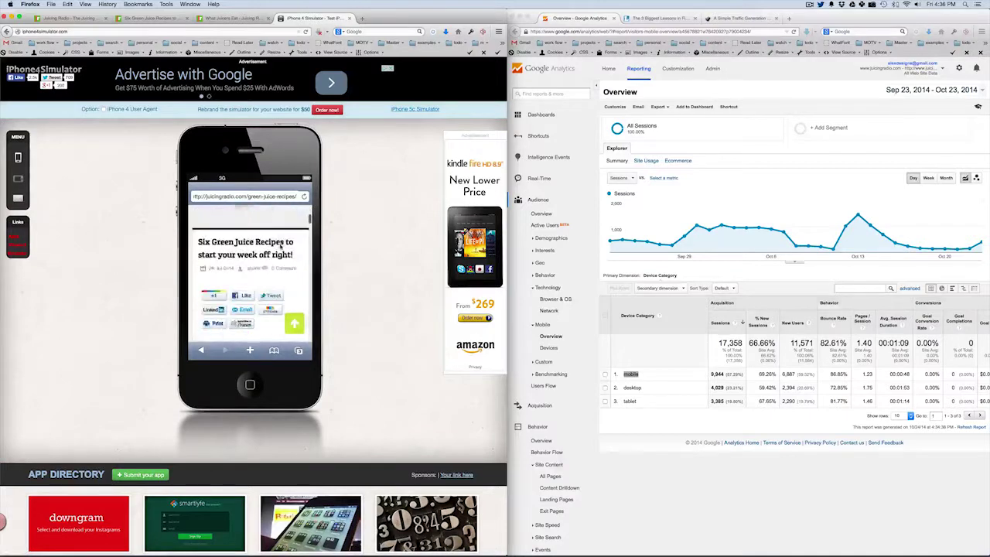
scroll(280, 244, "down", 3)
scroll(281, 244, "down", 10)
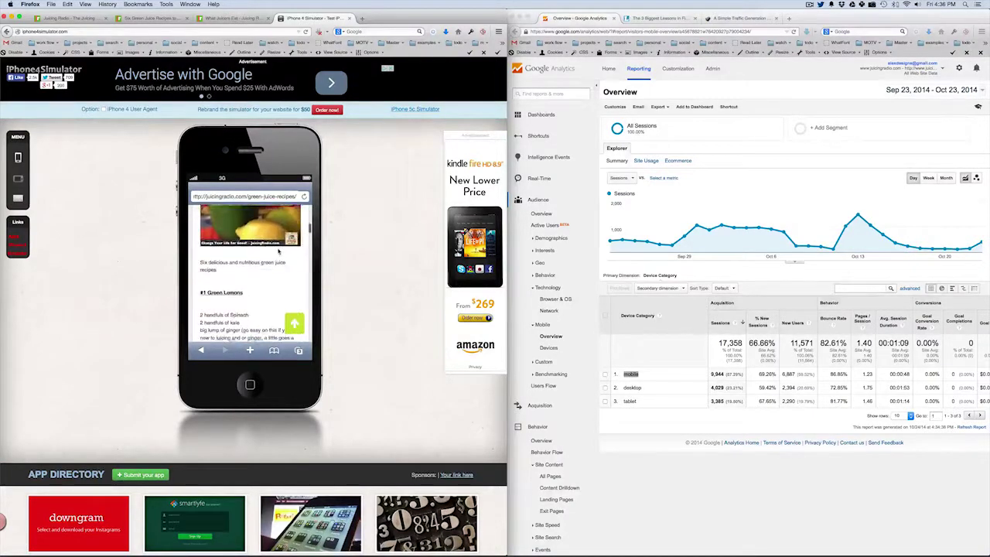
scroll(277, 252, "down", 1)
Highlight the mobile row's figures from sessions to bounce rate in the report and re-examine the simulated recipes page for calls to action.
left_click(712, 374)
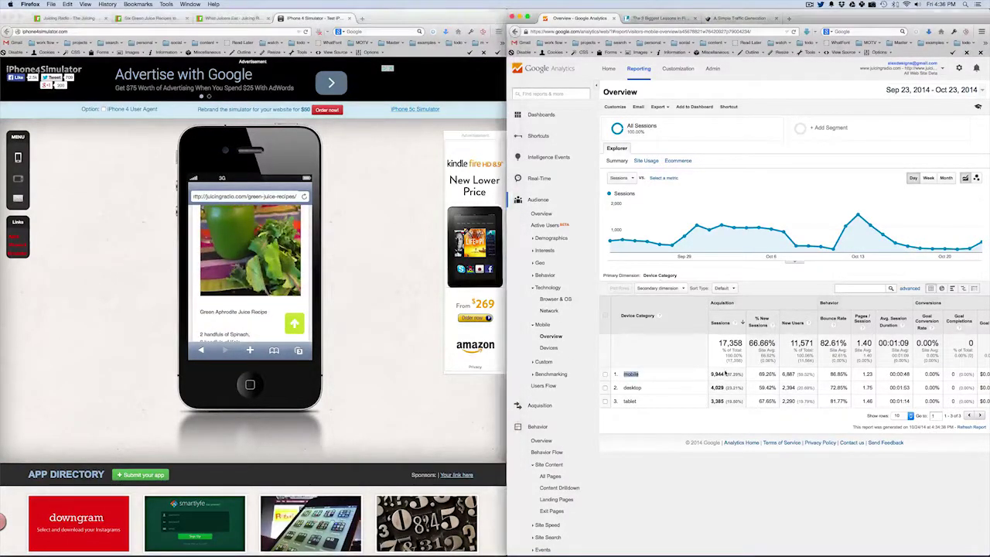
left_click_drag(711, 374, 809, 379)
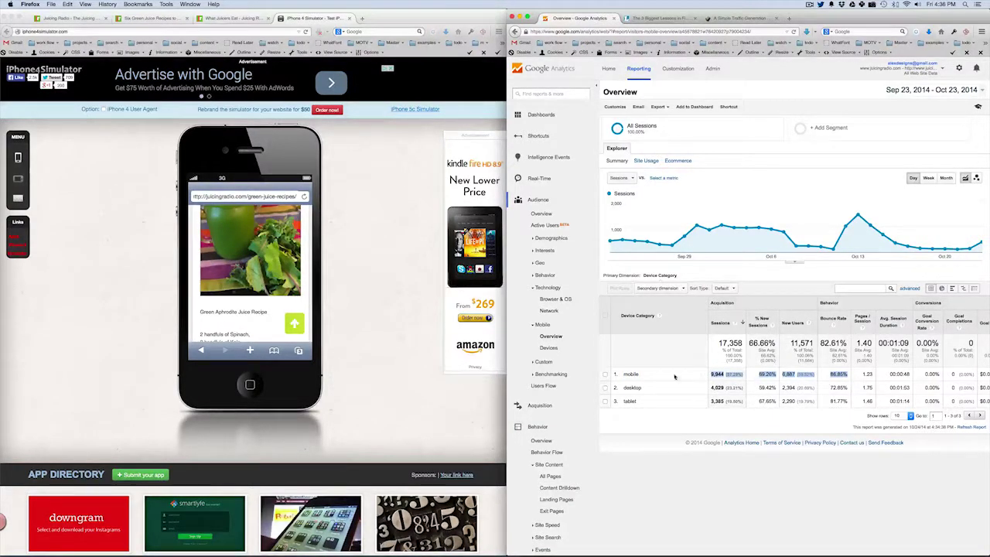
left_click(250, 320)
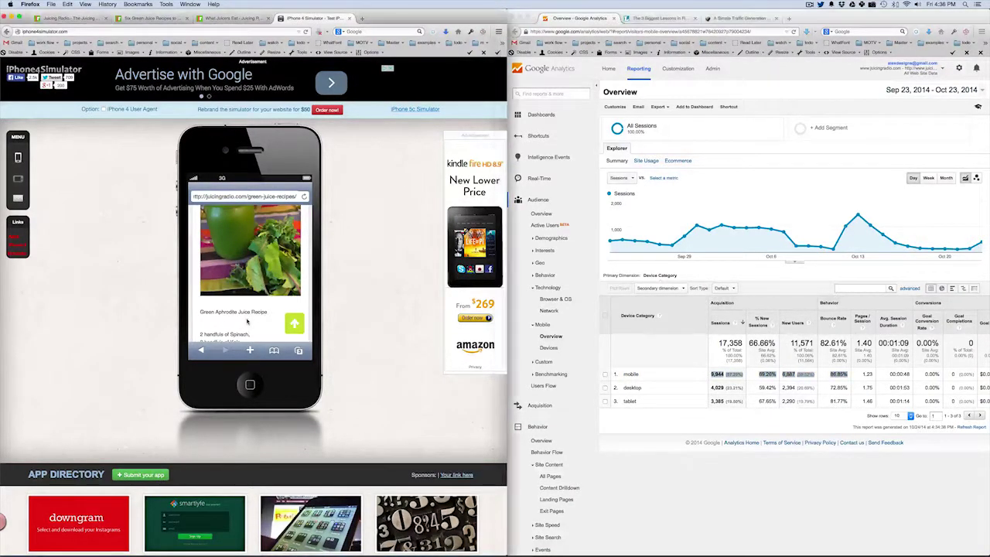
scroll(250, 319, "up", 10)
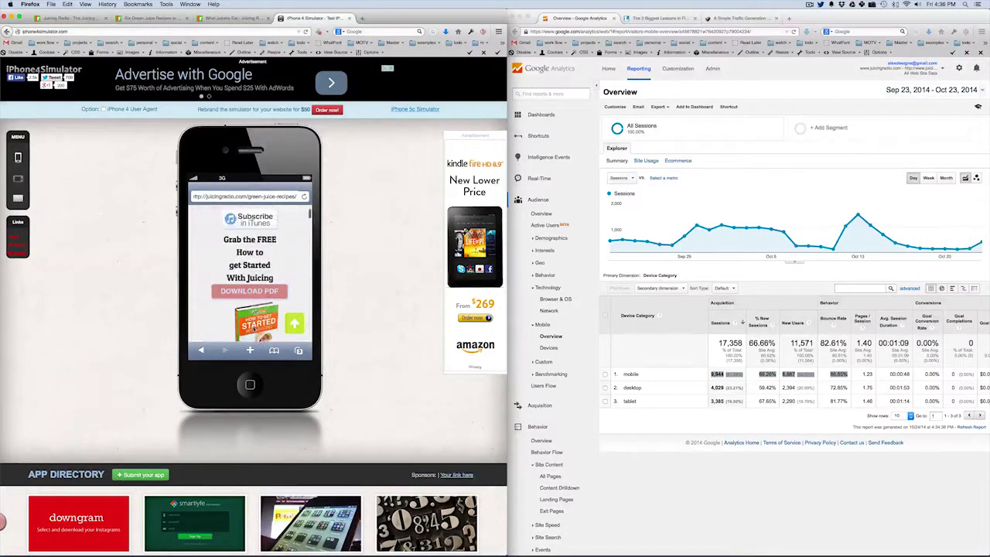
scroll(254, 328, "down", 5)
scroll(254, 327, "down", 10)
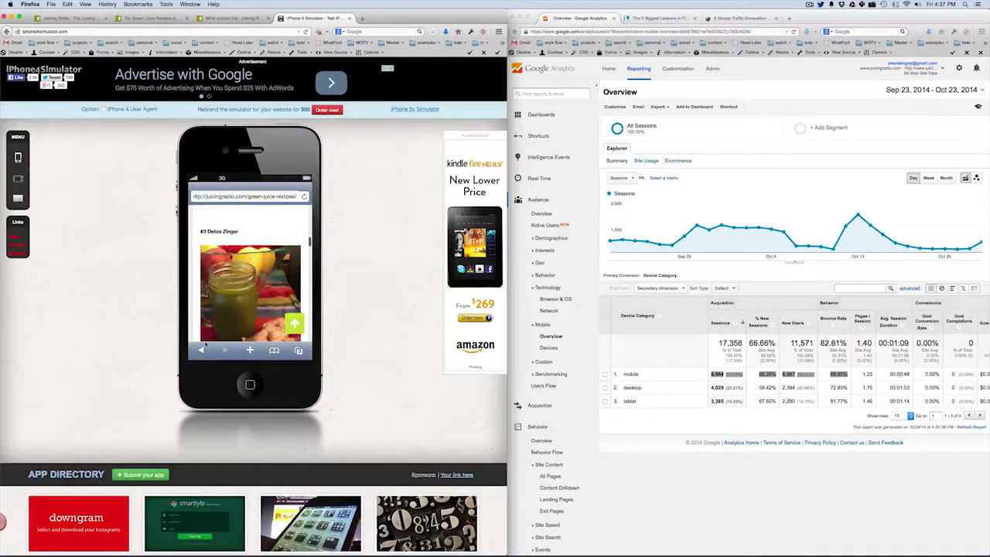
scroll(204, 344, "down", 10)
scroll(249, 279, "up", 3)
scroll(255, 263, "up", 3)
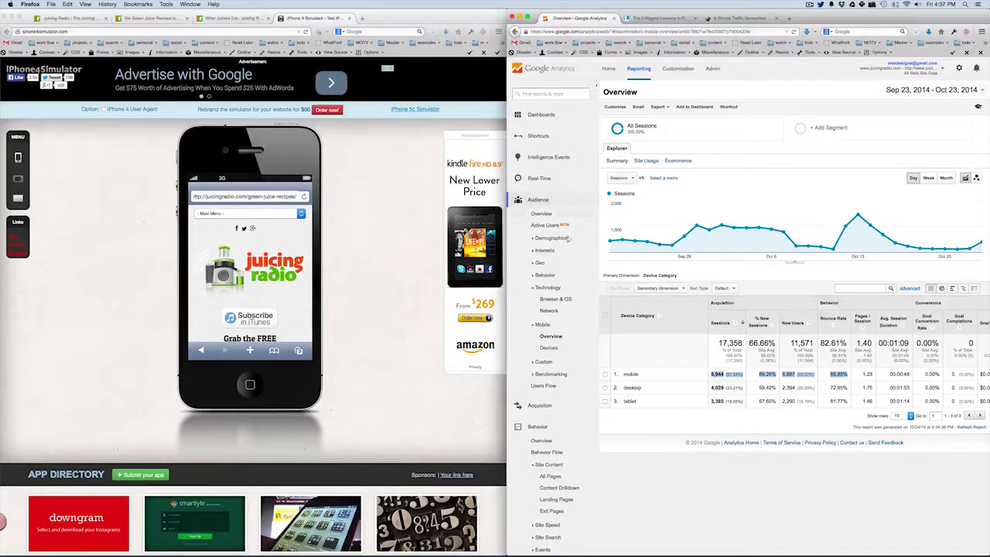
Open the All Referrals report under Acquisition to view the site's referral traffic sources.
scroll(557, 263, "down", 2)
left_click(548, 339)
scroll(548, 333, "down", 2)
left_click(546, 301)
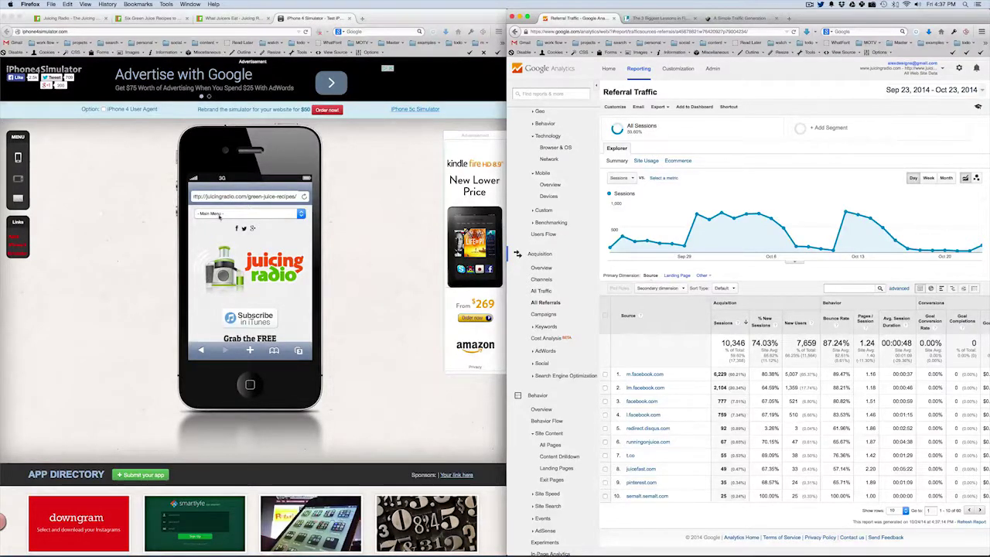
Return to the Juicing Radio homepage and open the juicingradio Facebook page from its Find Us on Facebook section.
left_click(73, 17)
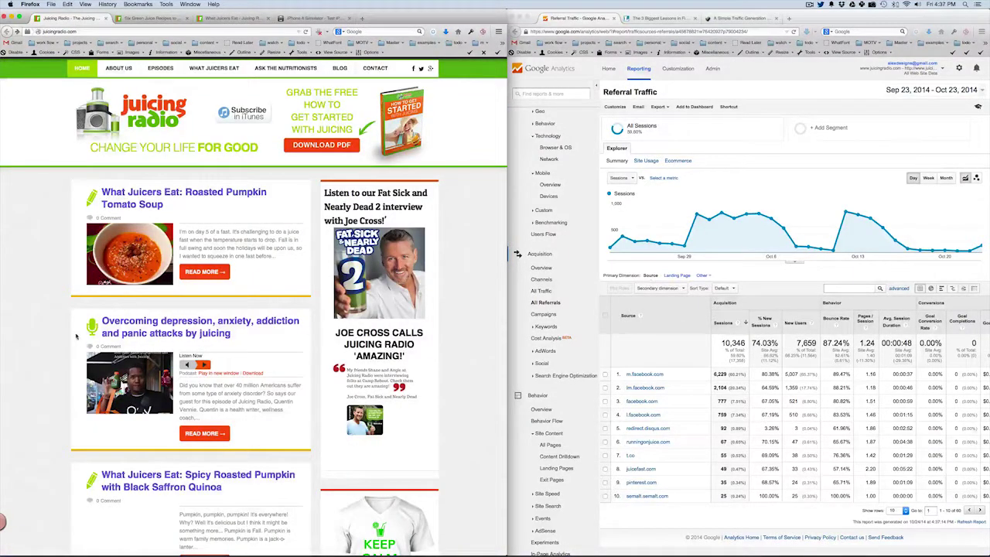
scroll(76, 335, "down", 10)
scroll(78, 337, "up", 1)
left_click(372, 225)
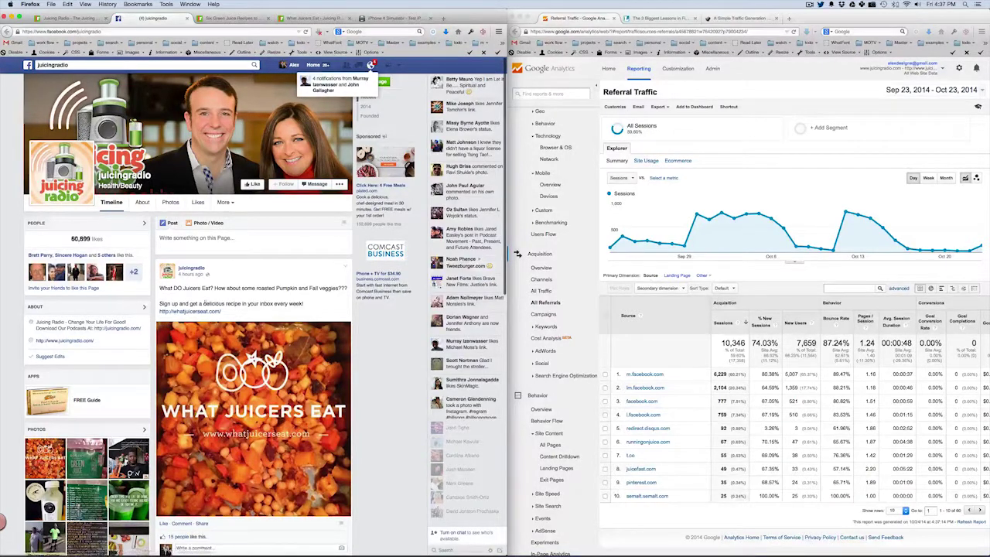
Follow the Episode 18 personal trainer interview link from the Facebook timeline, then close the page it opens.
scroll(207, 318, "down", 8)
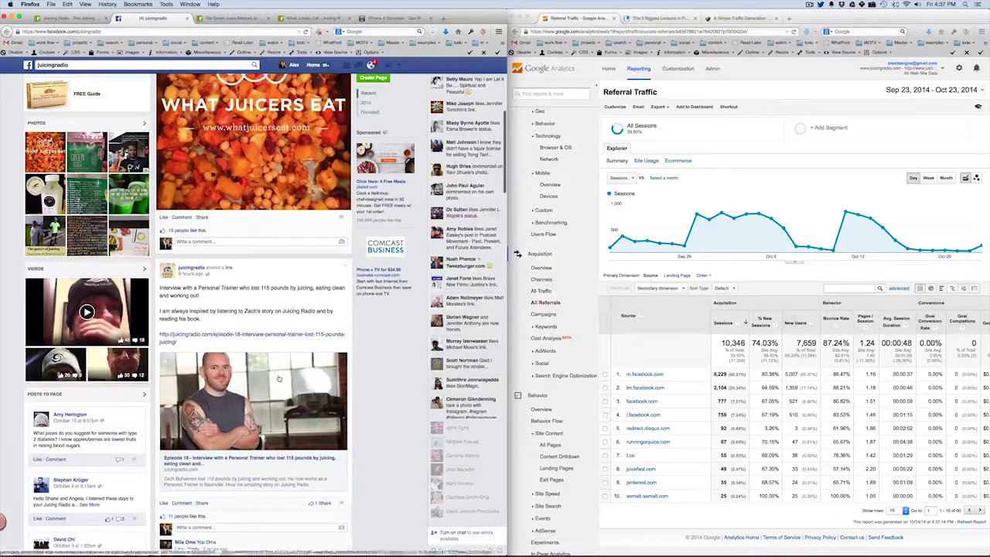
left_click(280, 377)
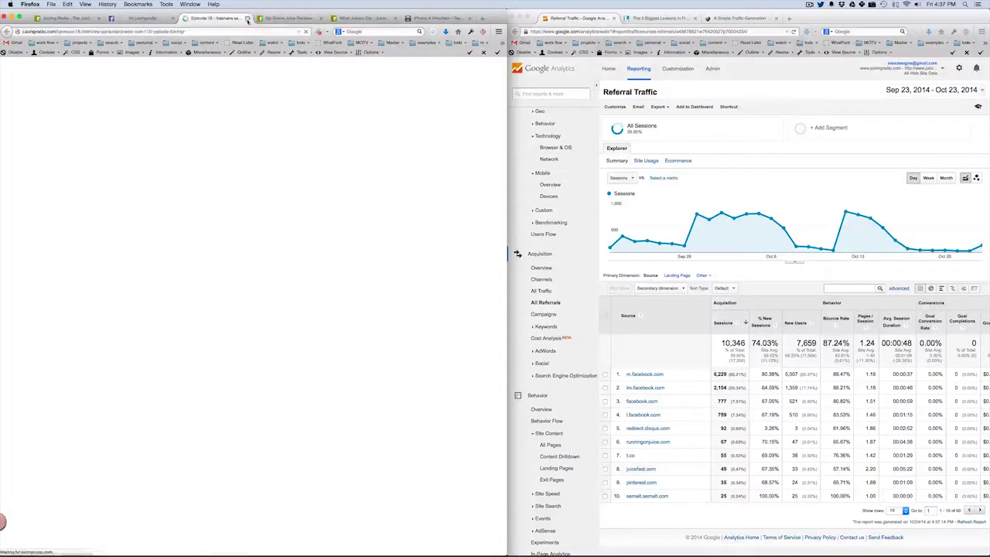
left_click(249, 19)
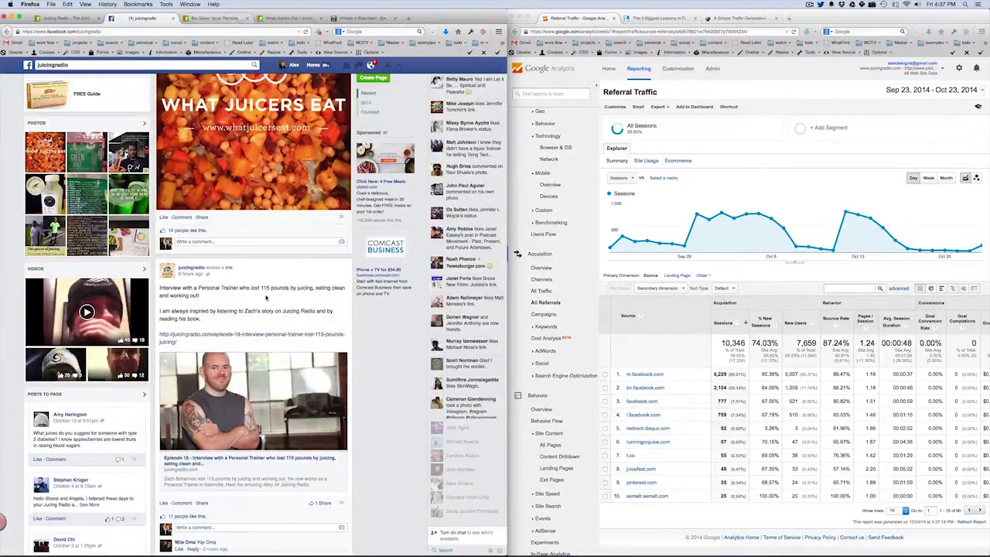
View the Green Juice dog treats photo post on the Facebook timeline, highlight its caption to check for a link, and close it.
scroll(279, 299, "down", 5)
scroll(279, 298, "down", 7)
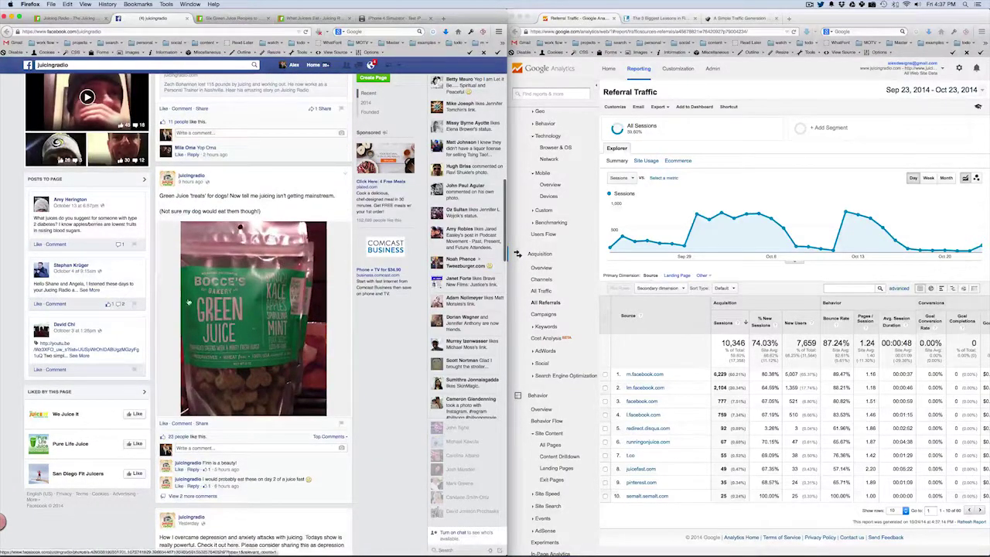
scroll(193, 271, "up", 8)
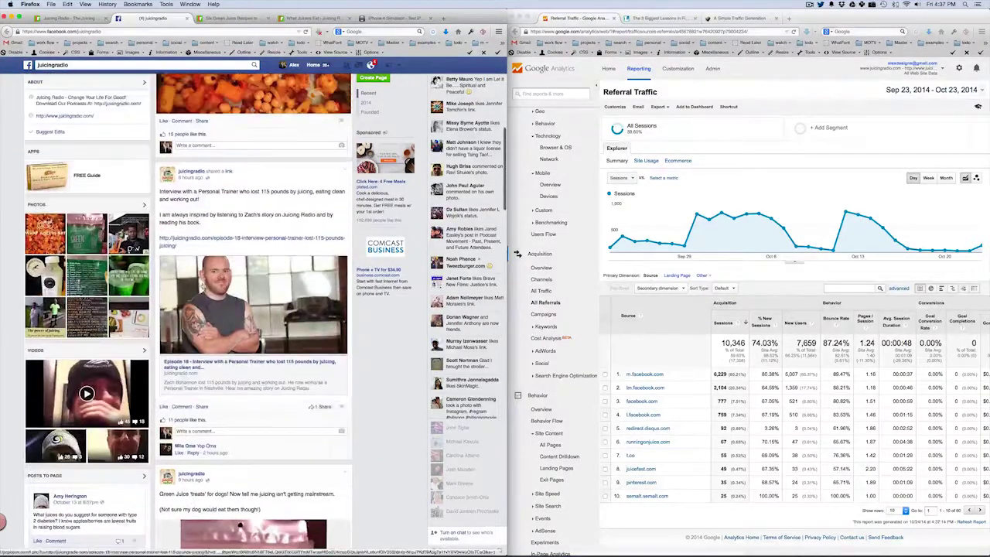
scroll(176, 360, "down", 5)
scroll(176, 360, "down", 4)
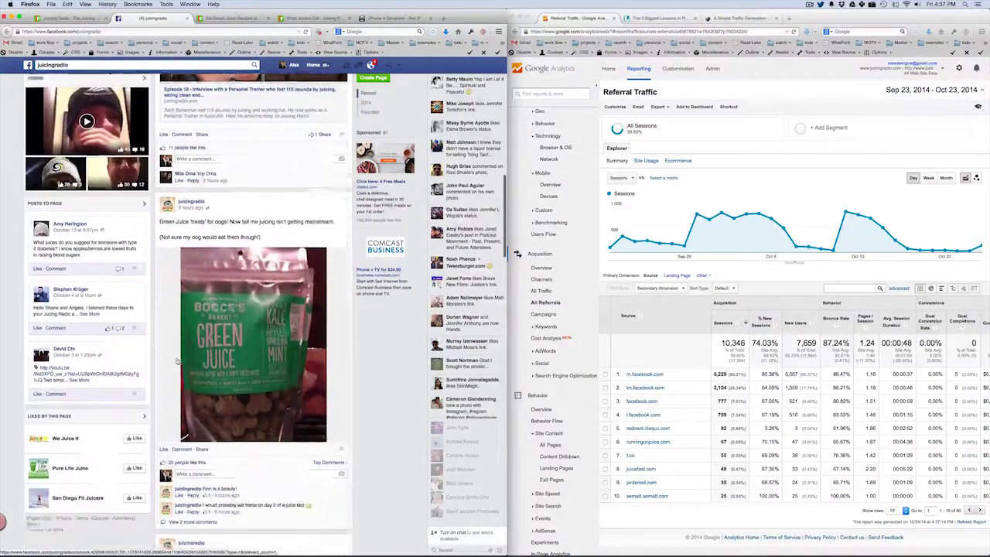
left_click(234, 341)
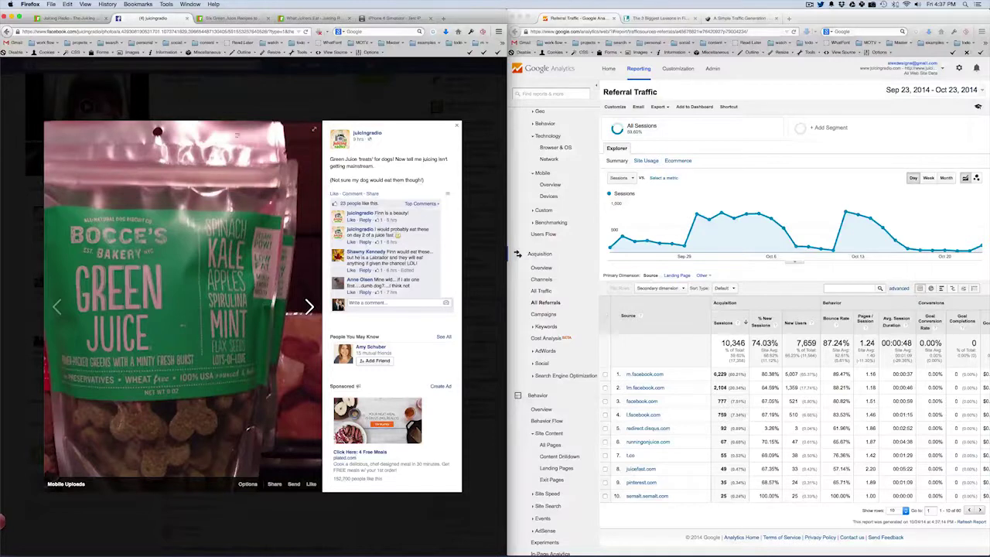
triple_click(338, 159)
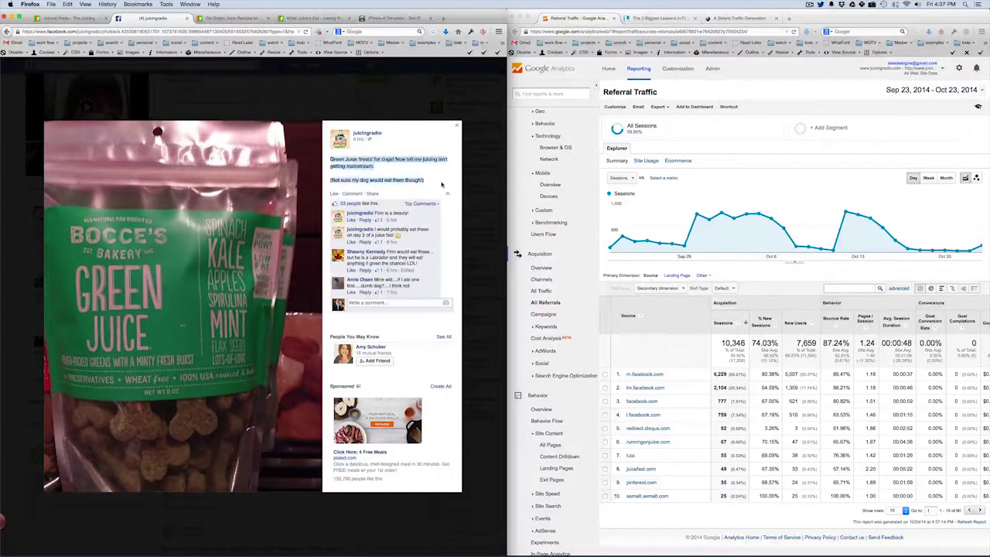
left_click(431, 179)
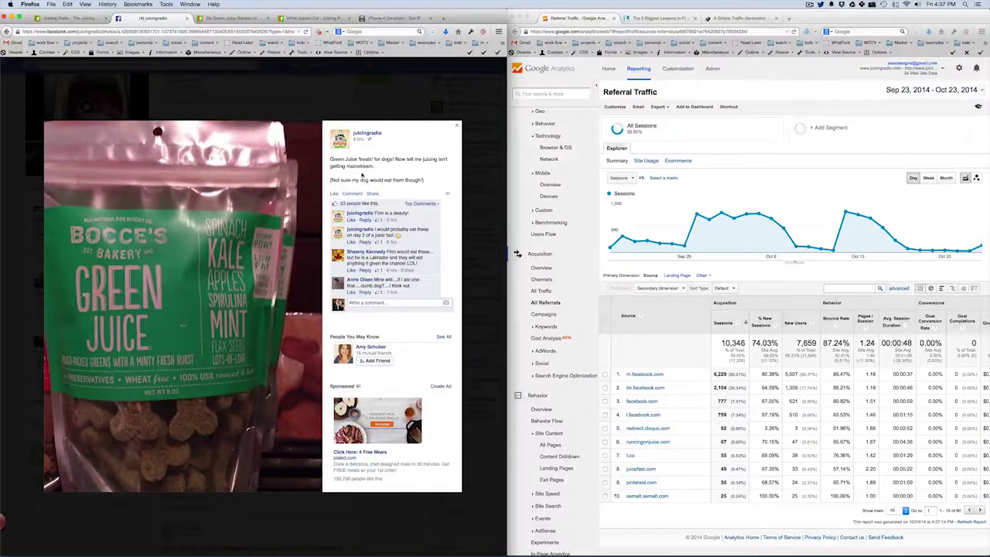
left_click(316, 98)
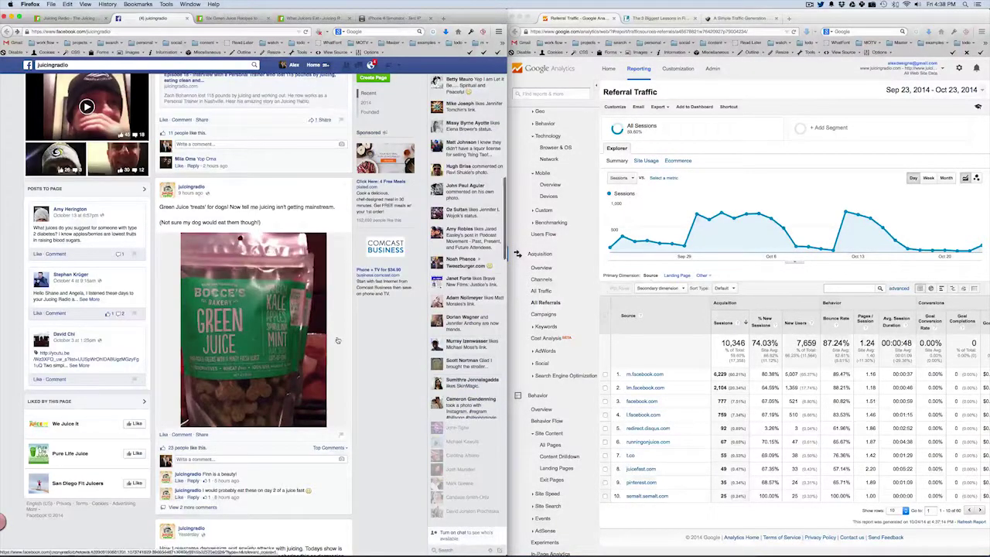
View the photo post about overcoming depression and anxiety, highlight the juicingradio.com link in its caption, and close it.
scroll(253, 310, "down", 10)
scroll(317, 311, "up", 2)
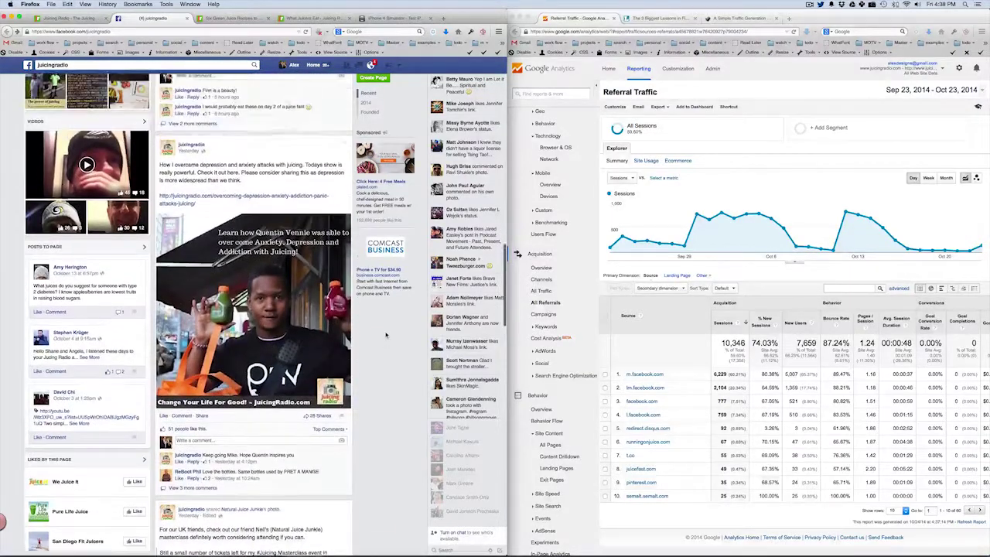
left_click(164, 276)
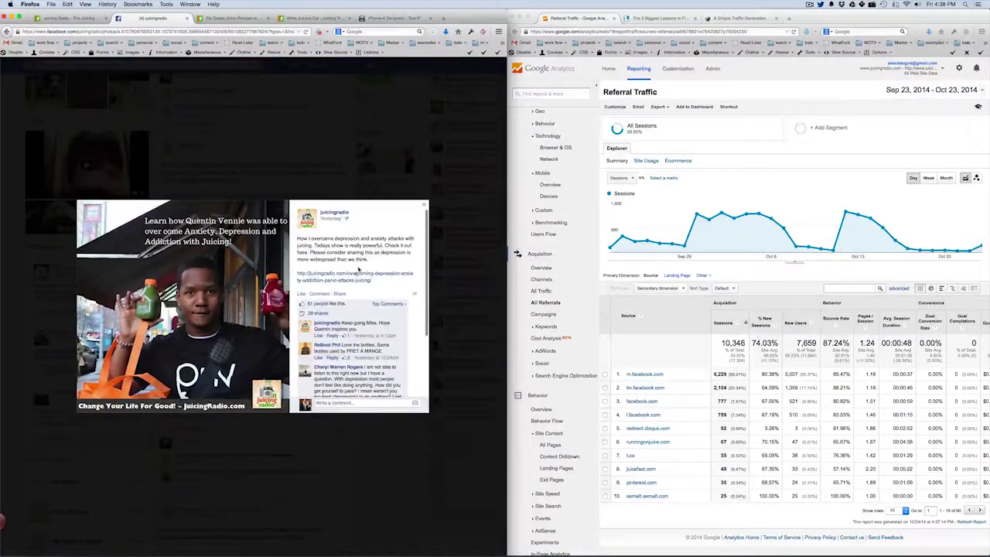
left_click_drag(392, 284, 337, 270)
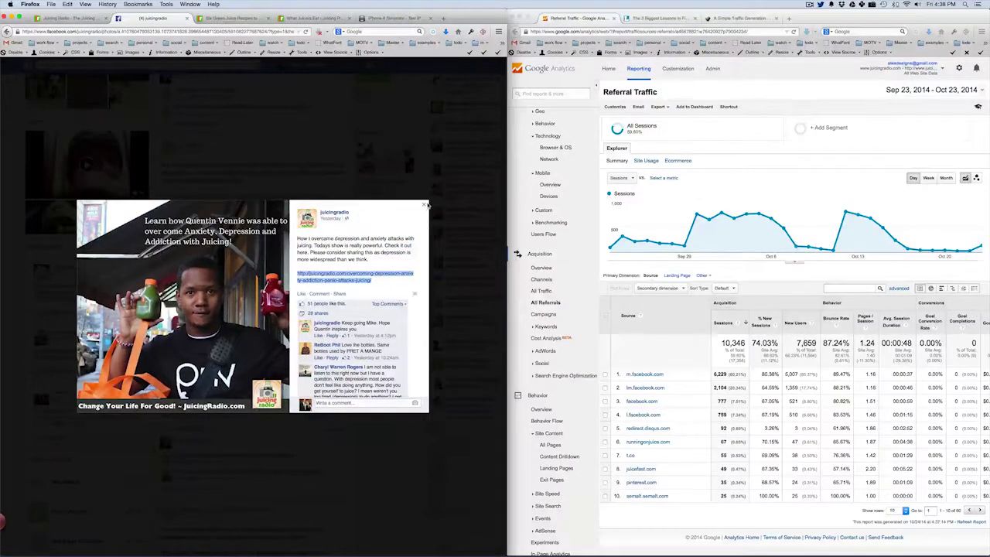
left_click(424, 205)
Switch back to the Juicing Radio homepage and open the What Juicers Eat: Roasted Pumpkin Tomato Soup post.
key("ctrl+shift+Tab")
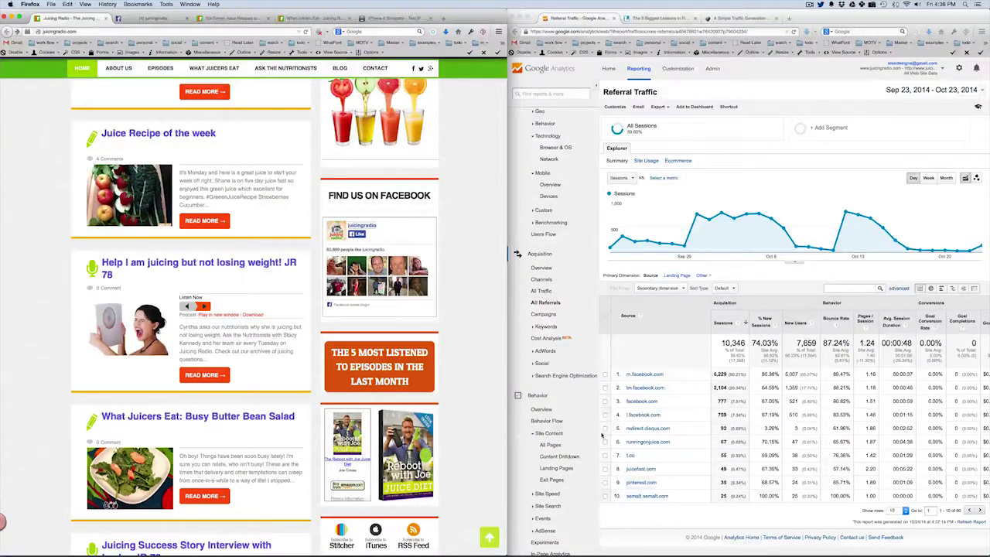
scroll(588, 433, "down", 2)
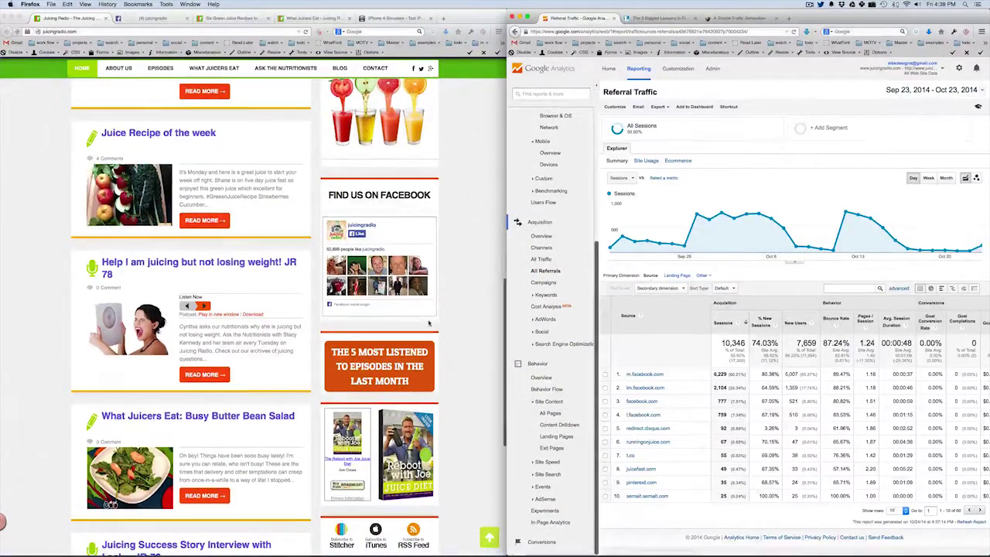
scroll(479, 340, "up", 15)
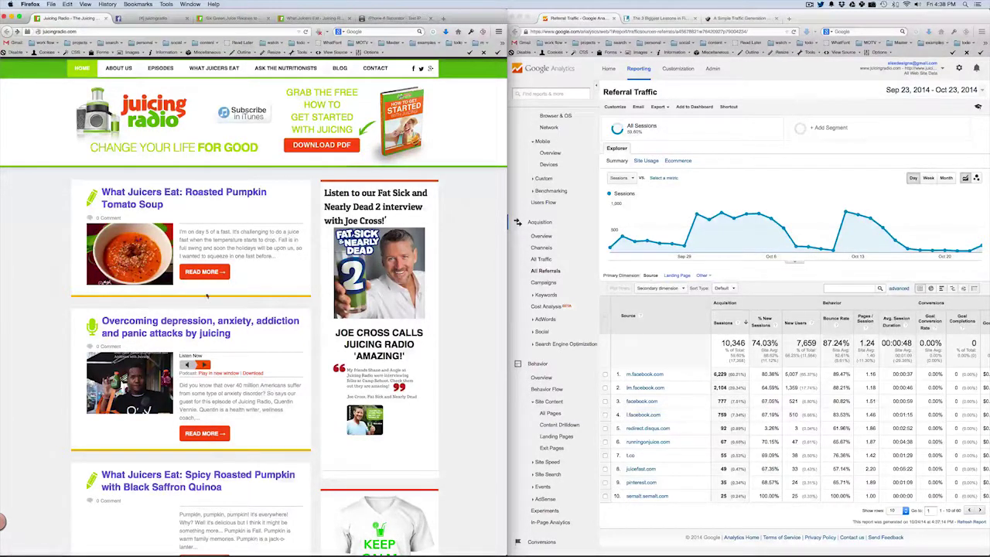
left_click(174, 194)
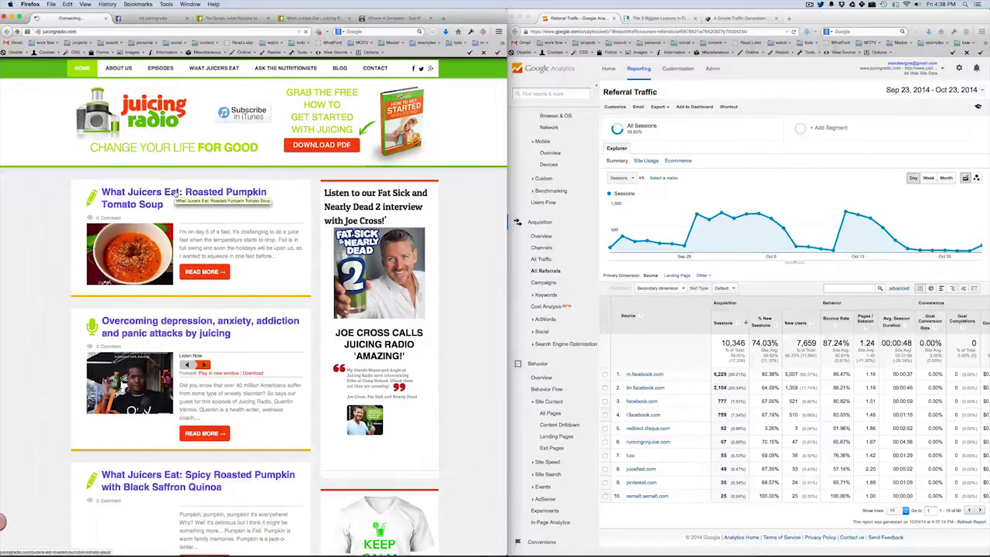
Examine the soup post from the recipe through the share buttons, comments and related posts for calls to action.
scroll(63, 315, "down", 4)
scroll(63, 315, "down", 3)
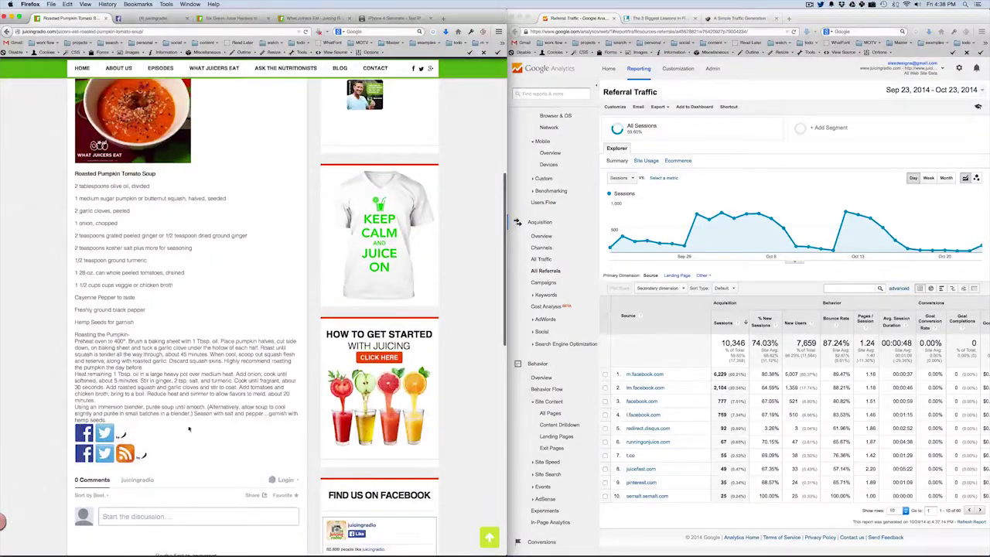
scroll(312, 318, "down", 3)
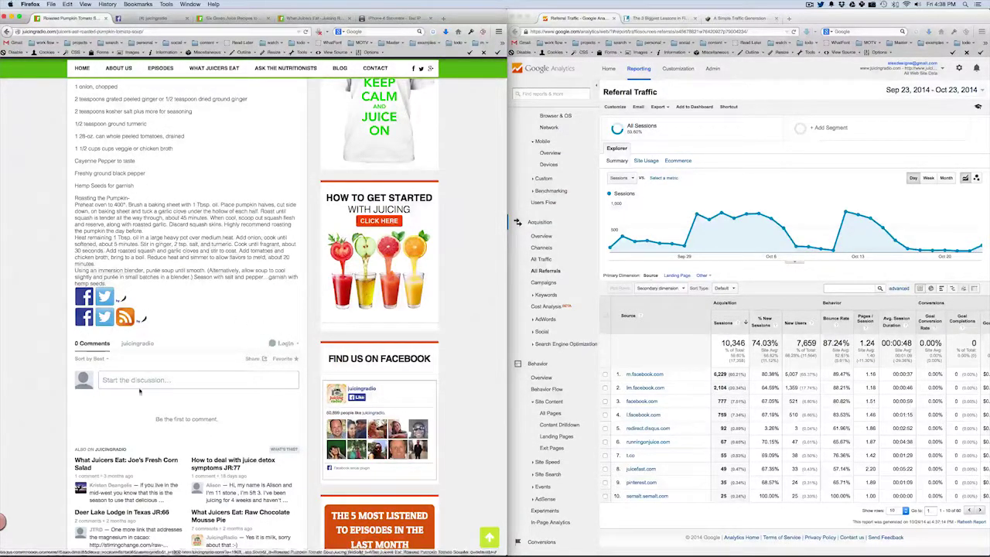
scroll(242, 373, "down", 5)
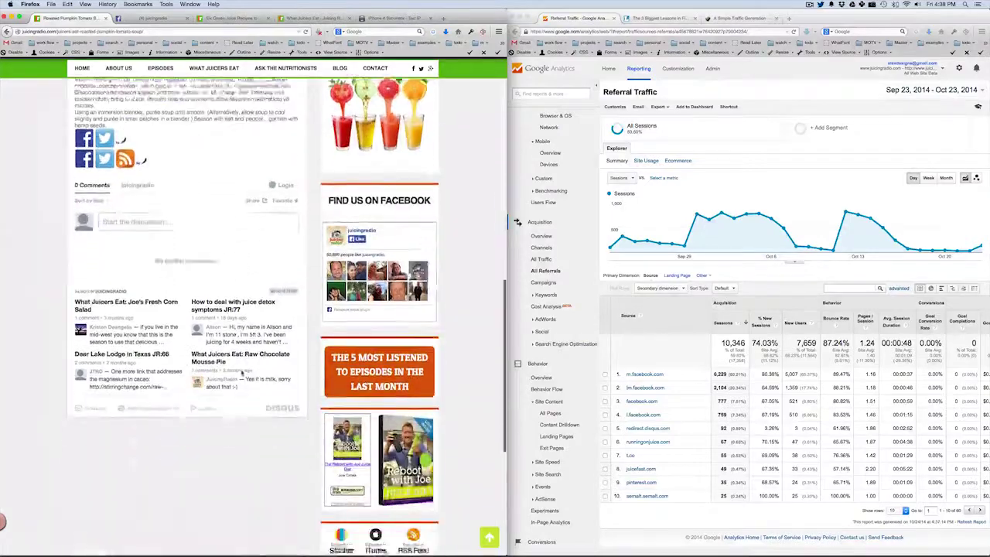
scroll(241, 375, "up", 15)
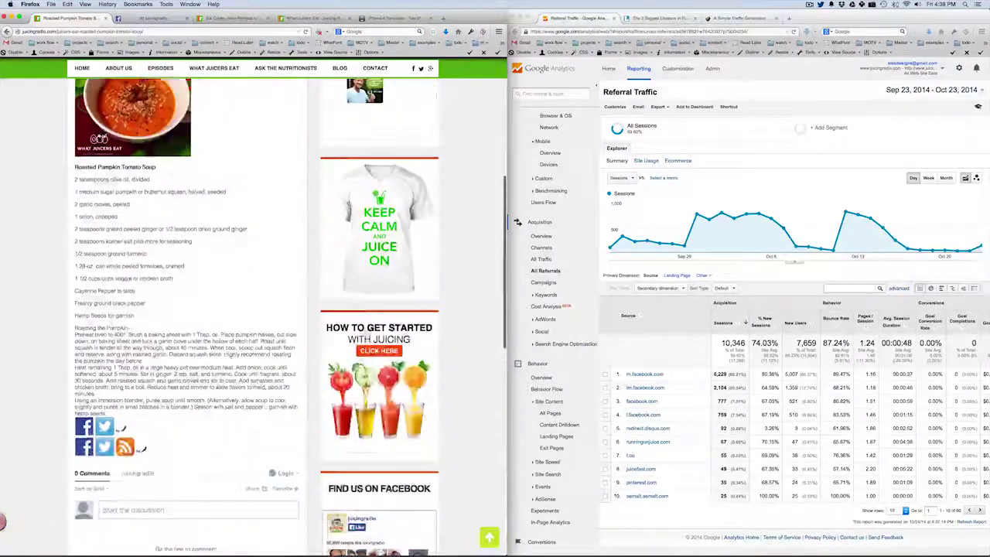